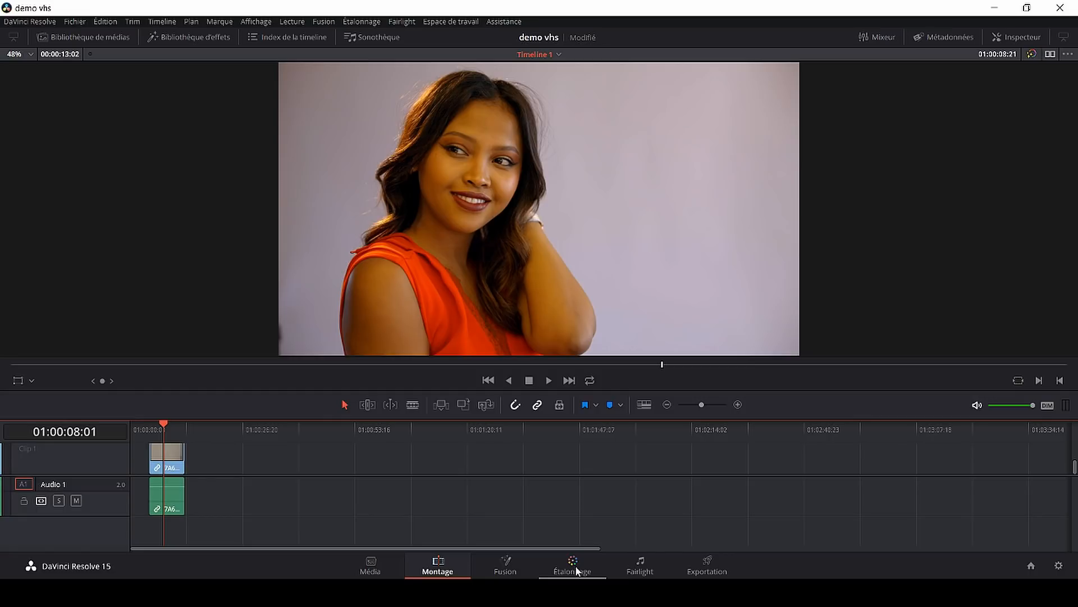
- Switch to the color grading workspace, add a serial node after node 02, and add a layer node in parallel beneath it
left_click(574, 569)
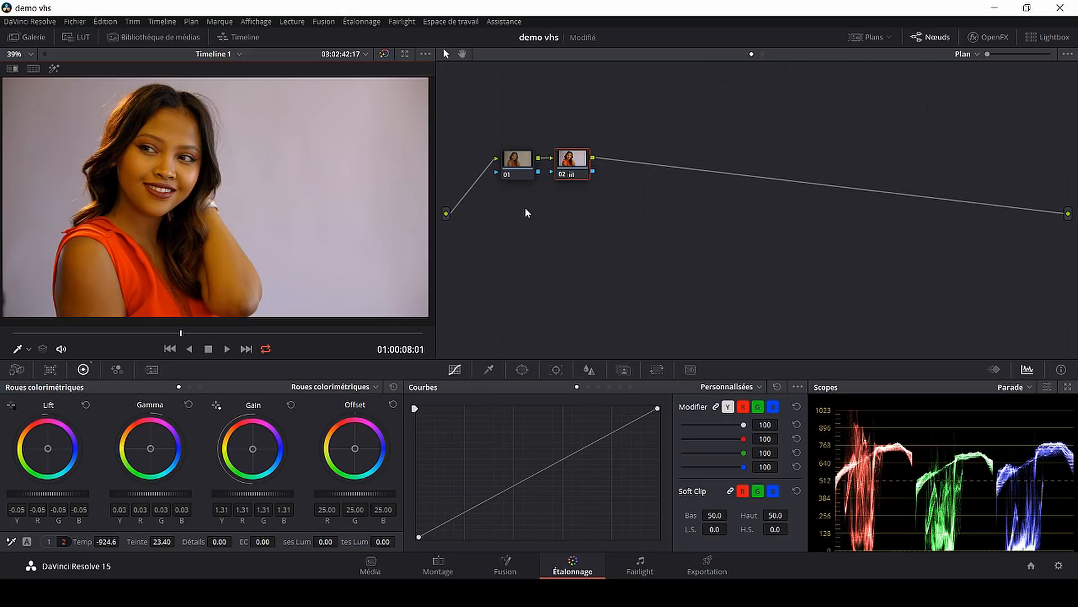
left_click(598, 208)
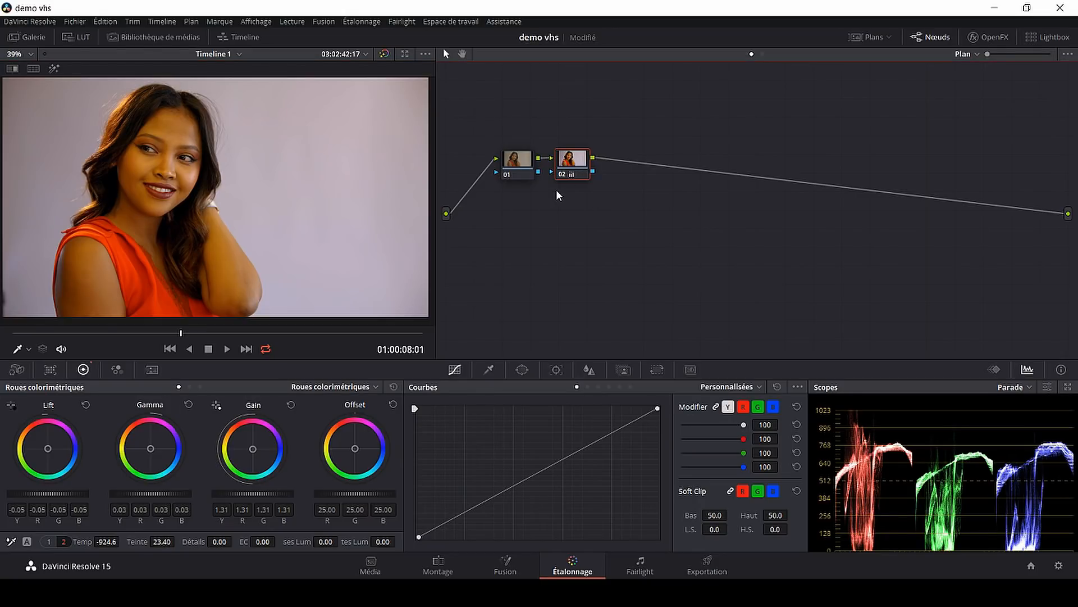
key("alt+s")
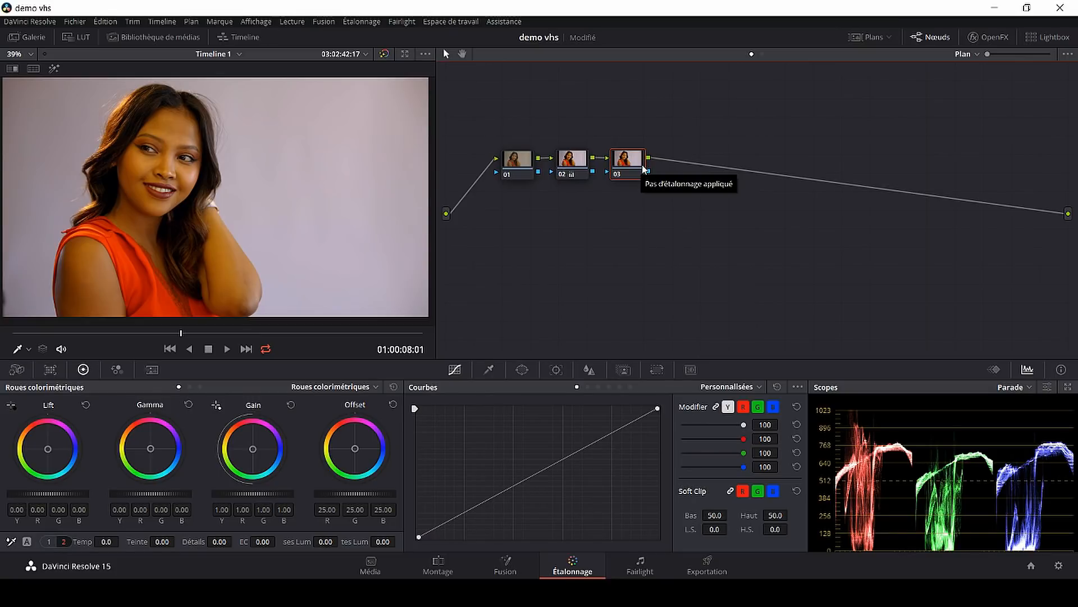
key("alt+l")
- Shift the node chain closer to the source input and spread nodes 03 and 05 apart vertically around the layer mixer
left_click_drag(699, 135, 500, 231)
left_click(515, 176)
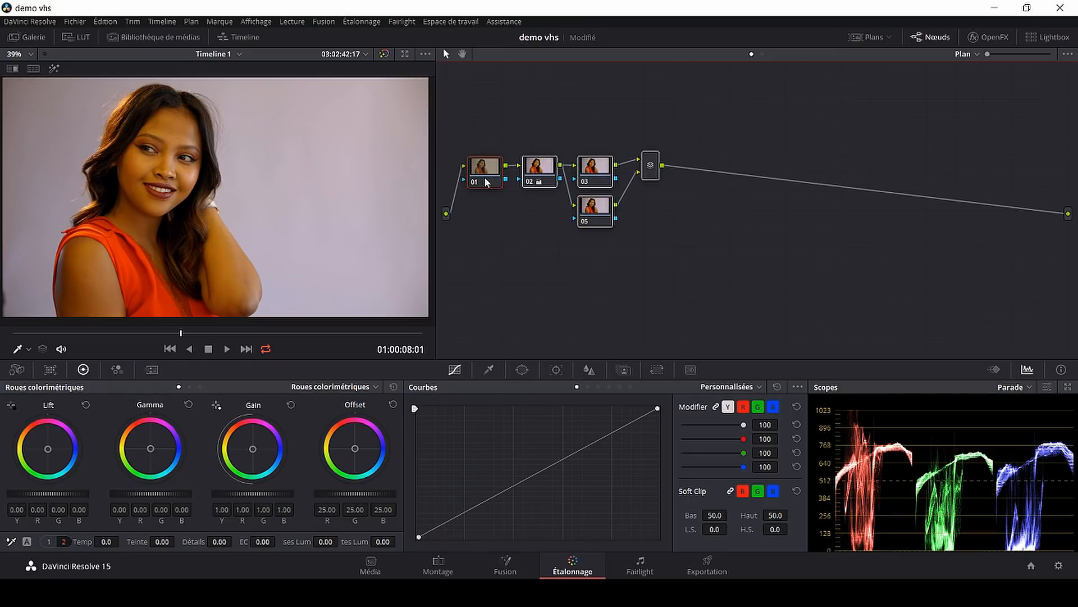
left_click(538, 172)
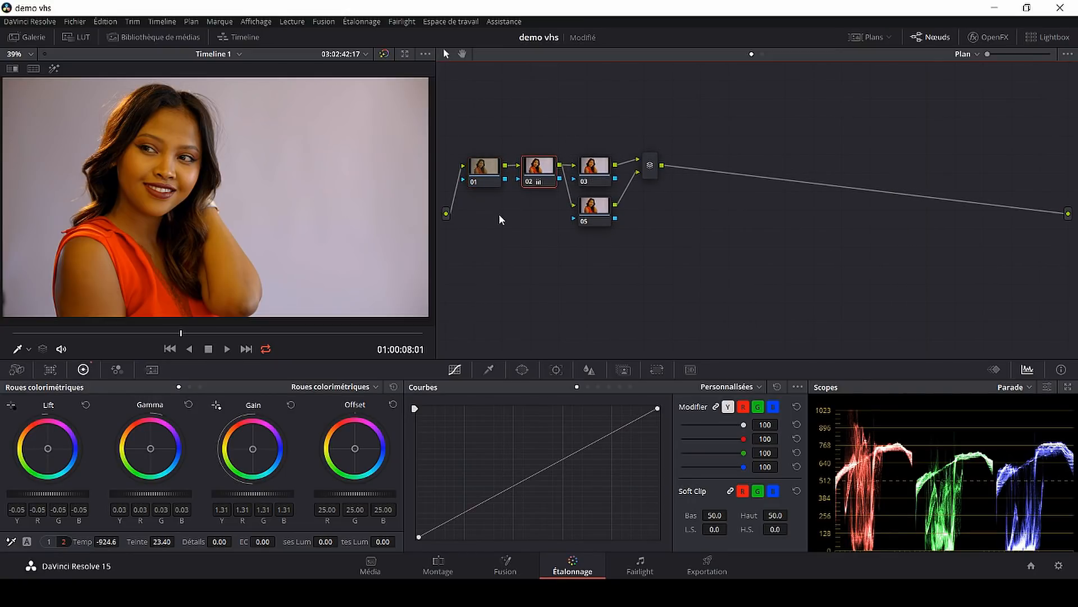
left_click(488, 184)
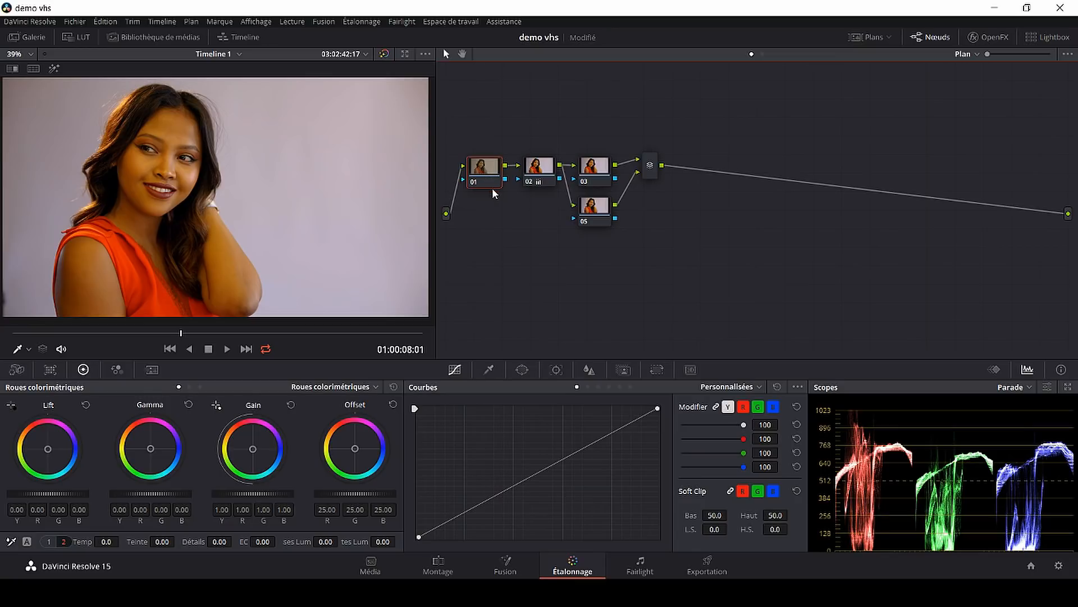
left_click(542, 177)
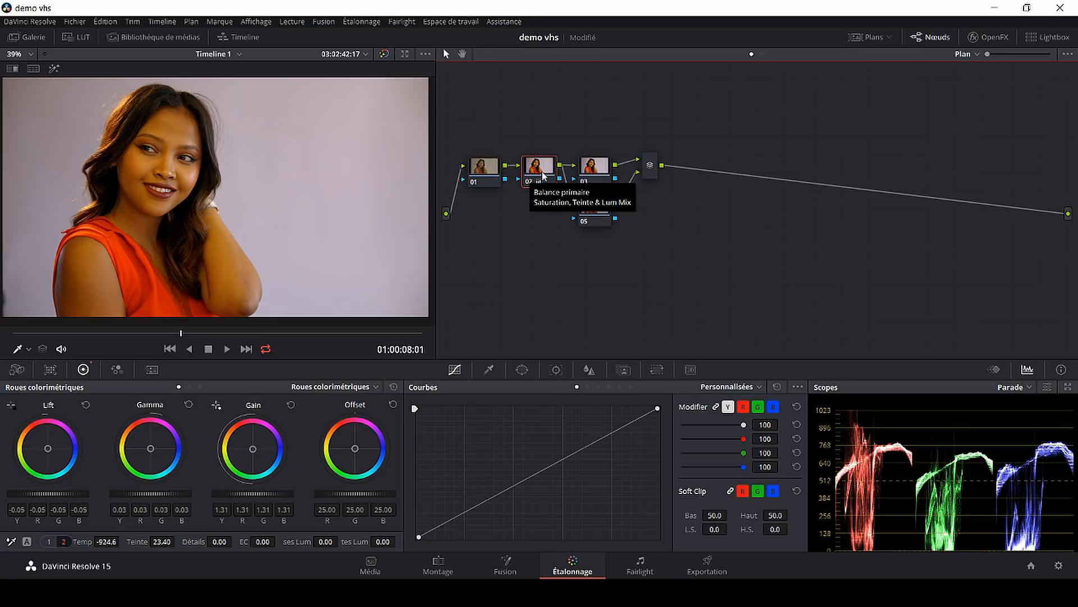
left_click(597, 173)
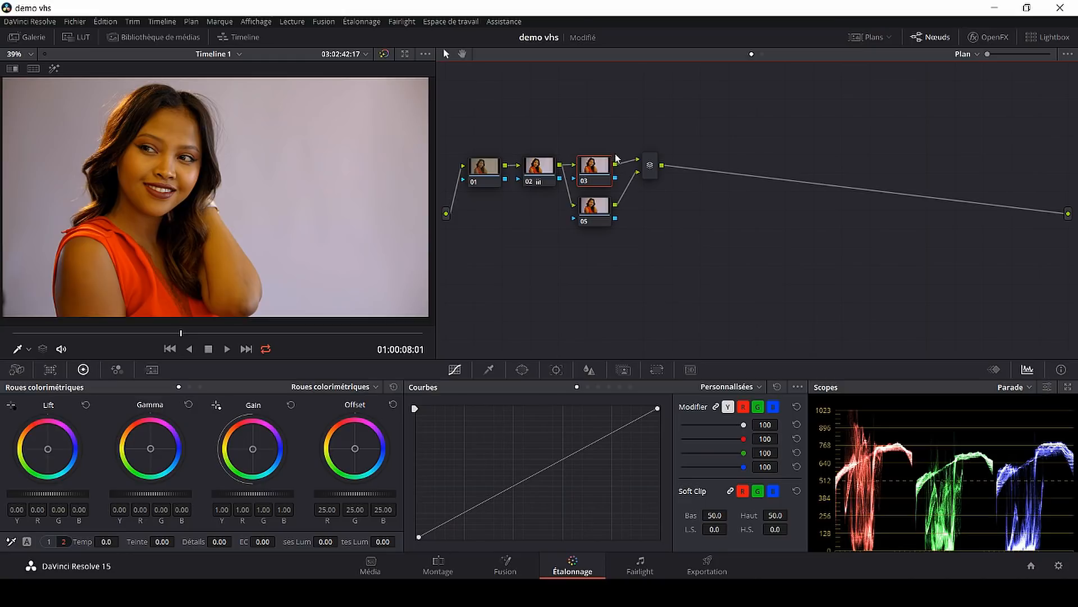
left_click_drag(593, 171, 588, 128)
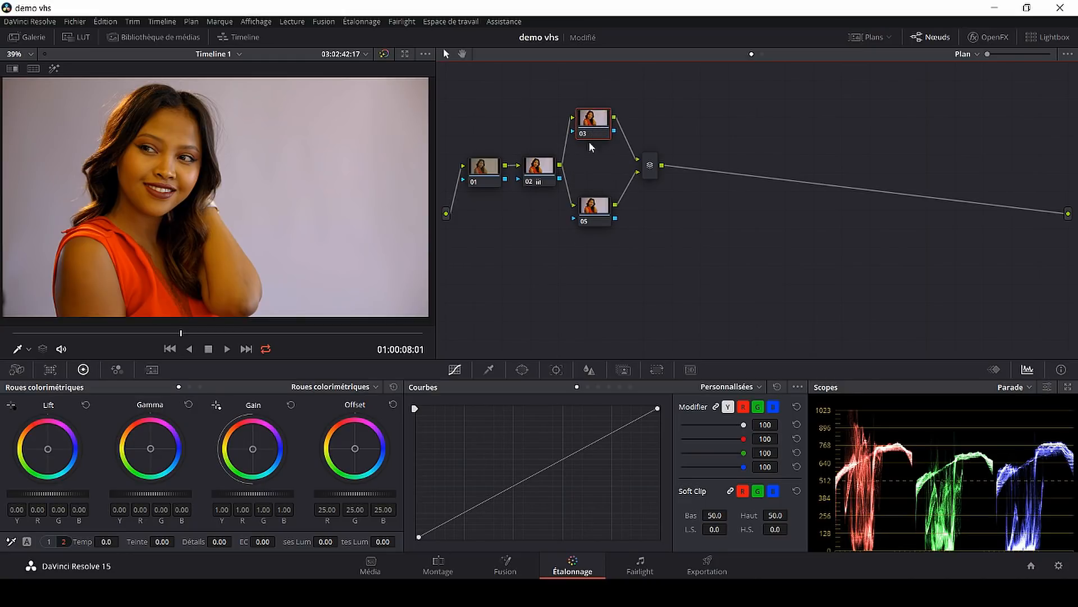
left_click_drag(593, 215, 597, 227)
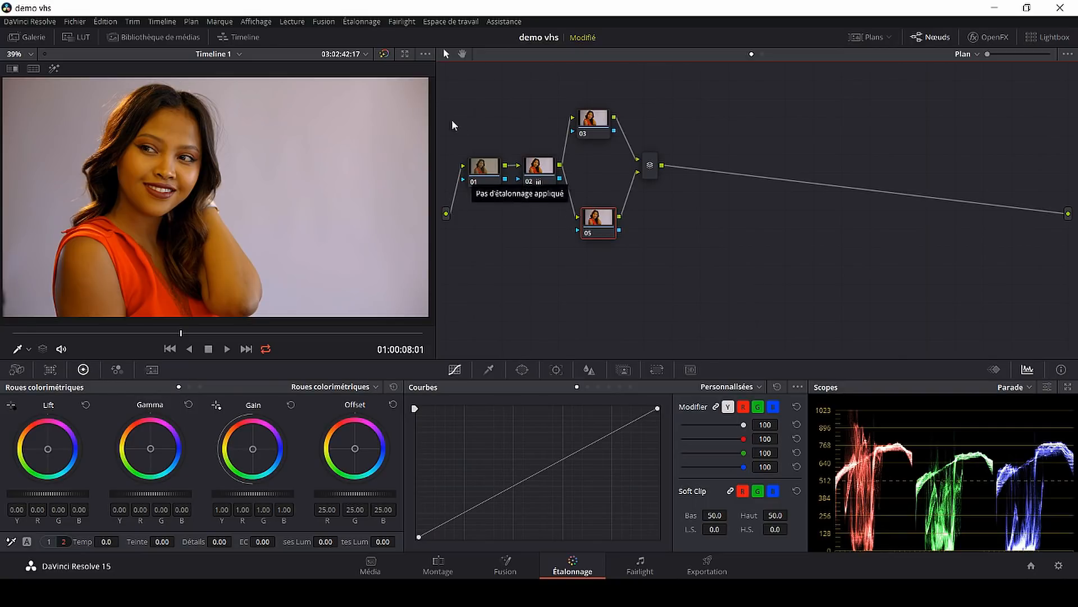
- Add a splitter/combiner node after node 05 on the lower branch
left_click(363, 21)
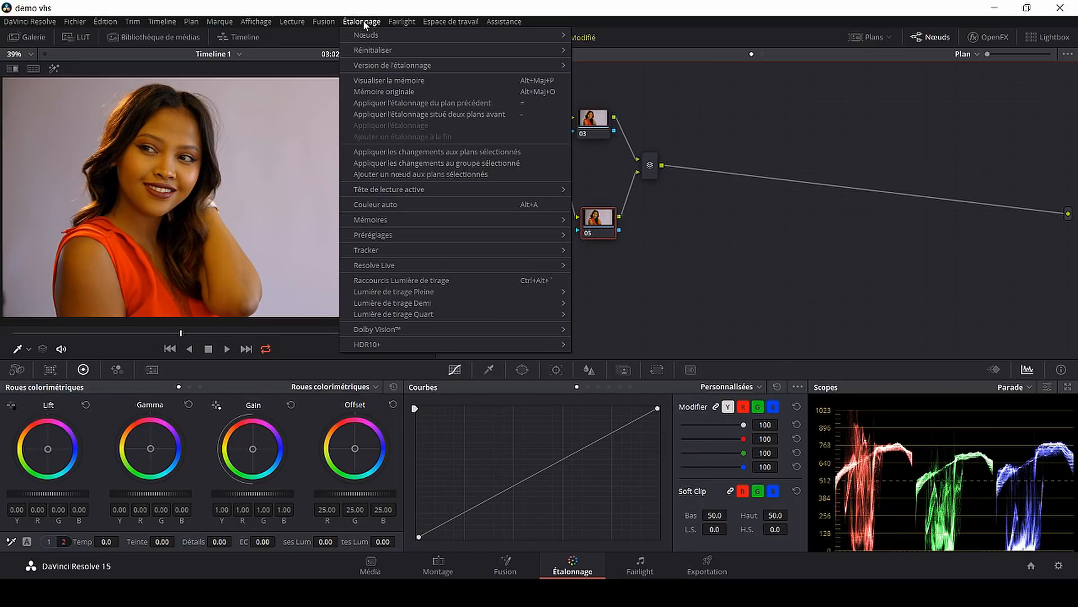
mouse_move(381, 42)
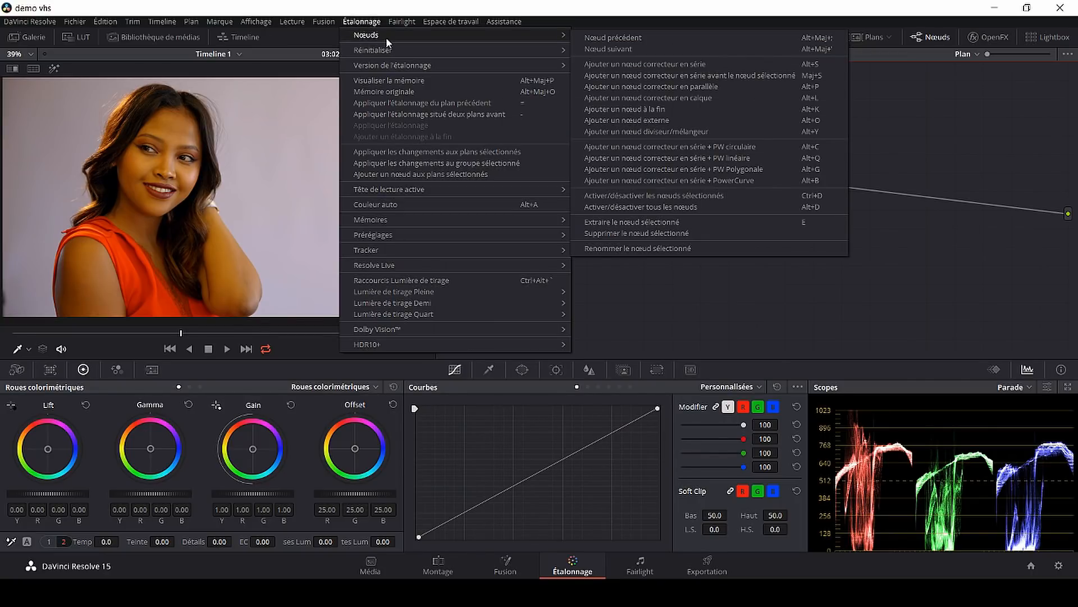
left_click(646, 131)
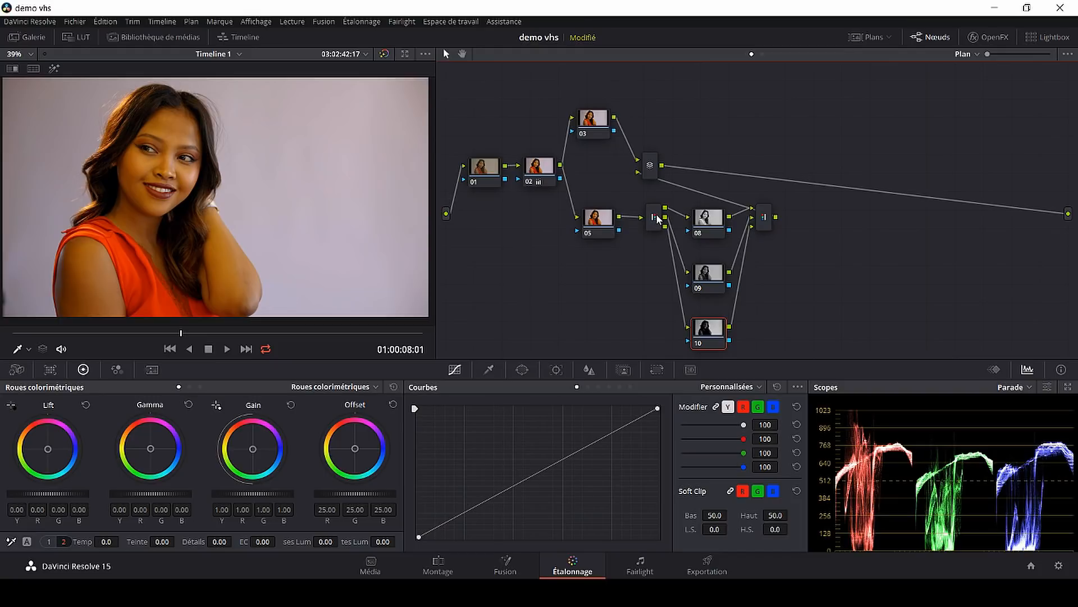
- Select the first channel node, 08, and display its sizing settings in node mode (Échelle Nœud)
left_click(710, 219)
left_click(714, 286)
left_click(710, 335)
left_click(710, 225)
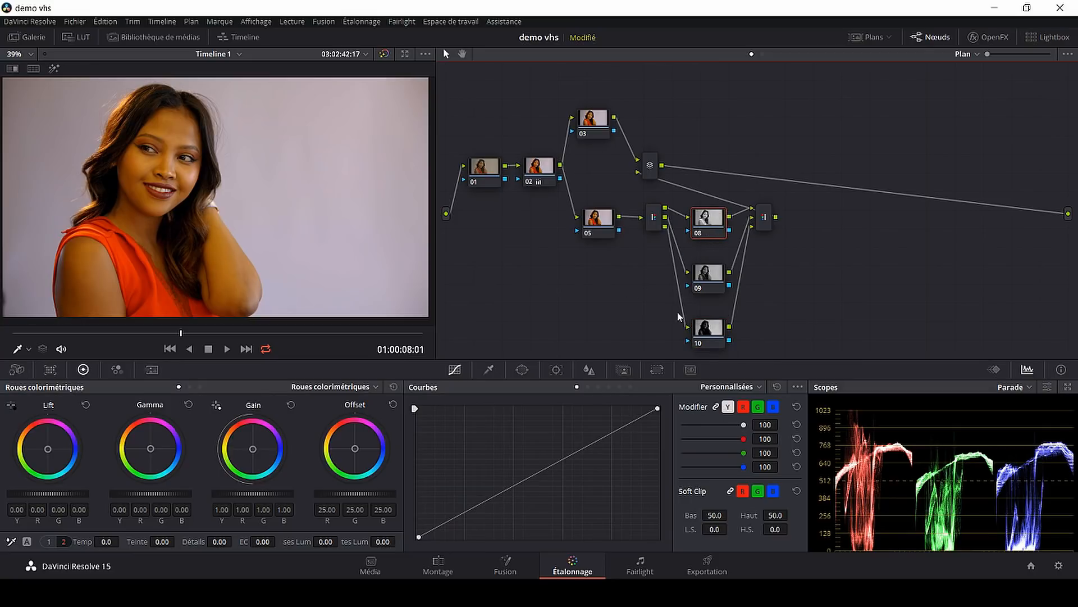
left_click(658, 369)
left_click(735, 387)
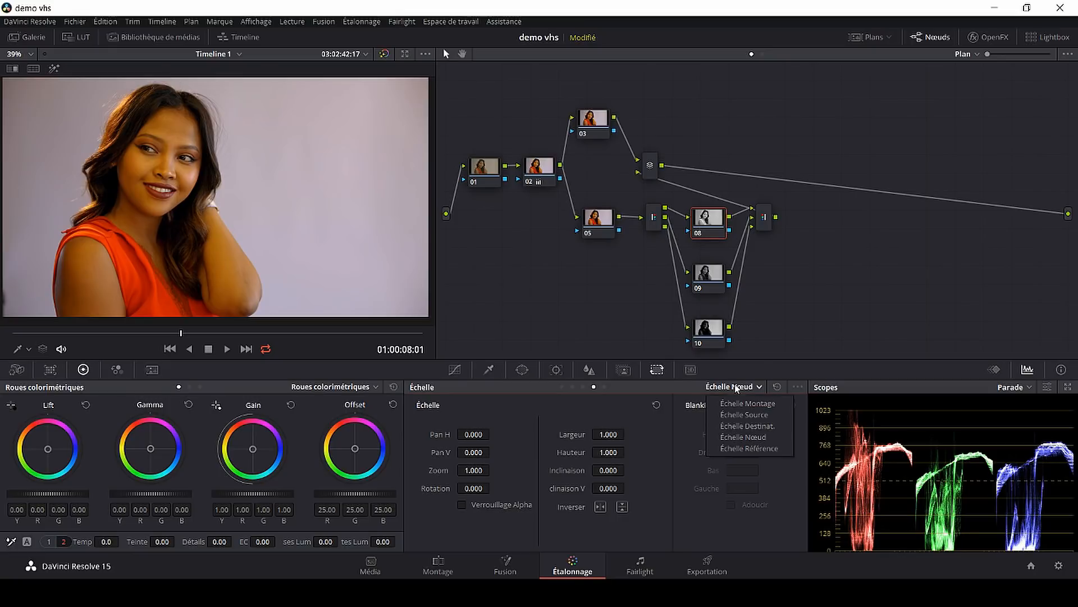
left_click(562, 386)
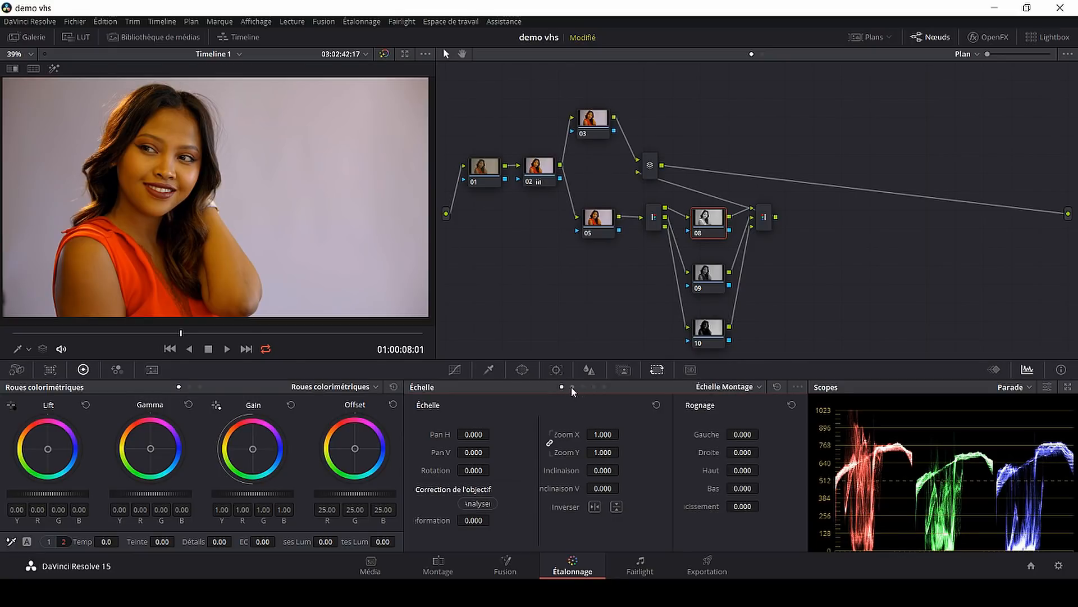
left_click(723, 385)
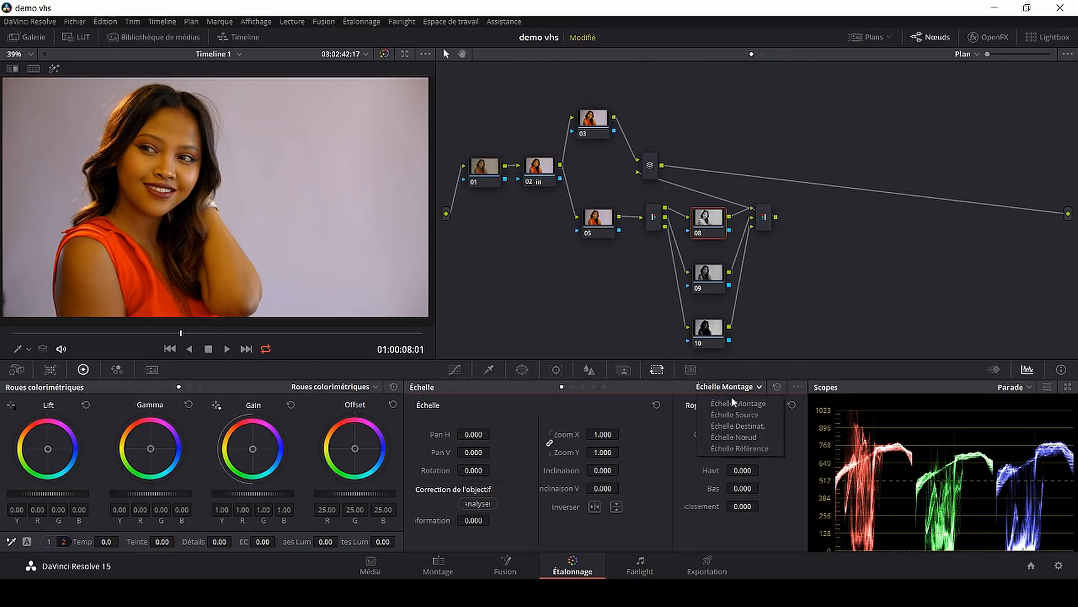
left_click(755, 436)
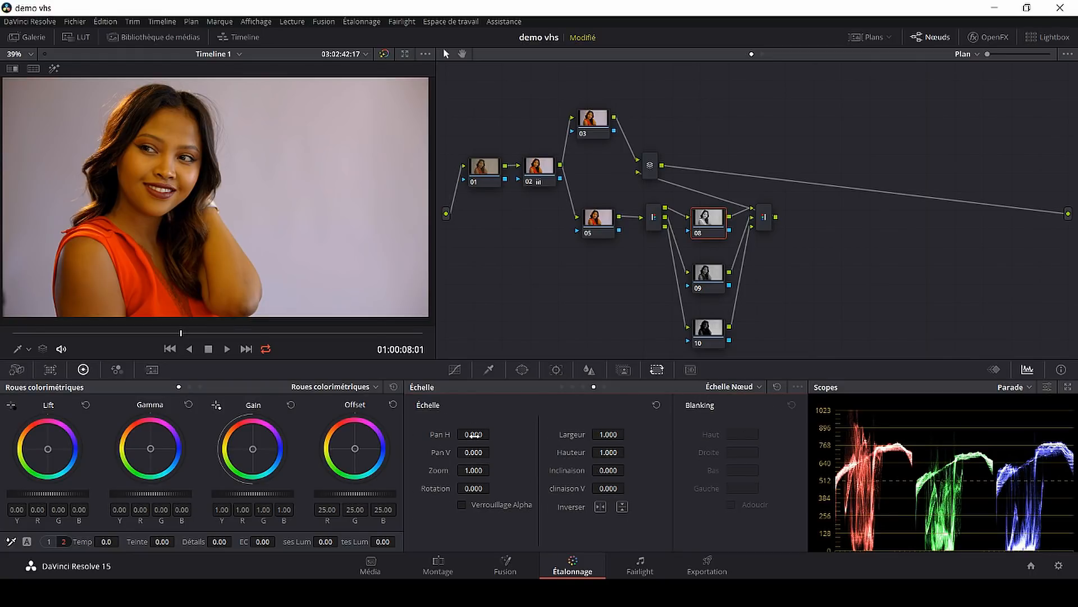
- Set the horizontal pan of node 08 to 4 and inspect the colour fringes on the enlarged image
left_click_drag(478, 434, 538, 434)
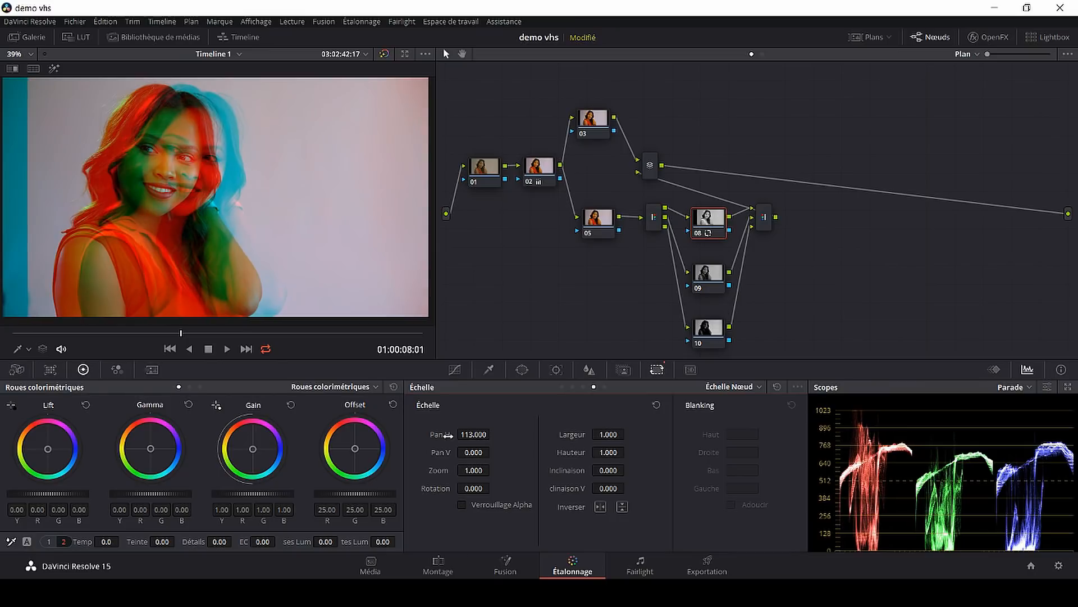
left_click_drag(471, 435, 472, 434)
type("4")
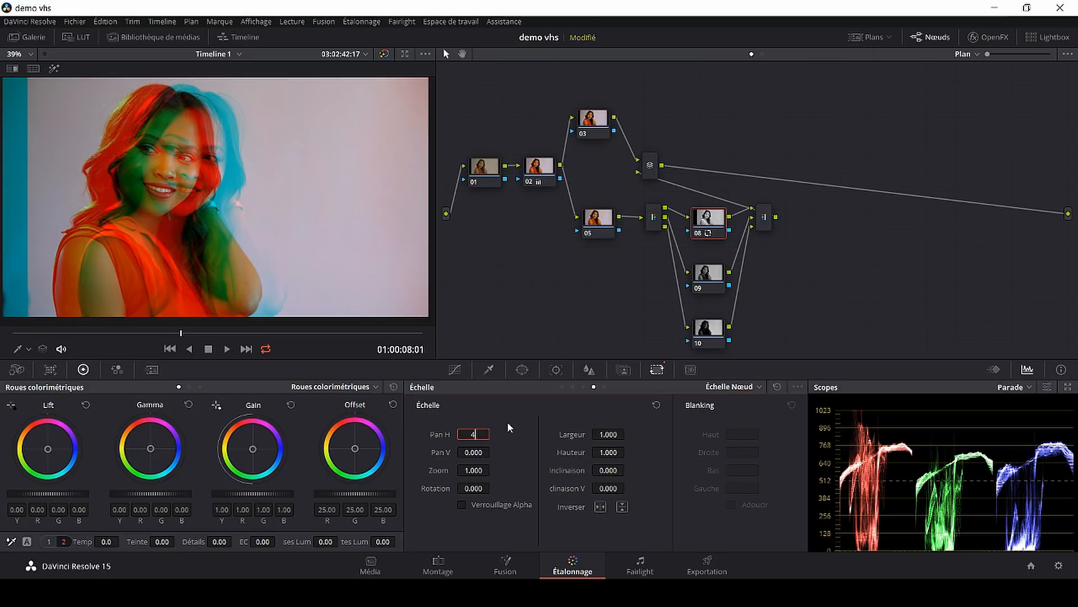
key("Return")
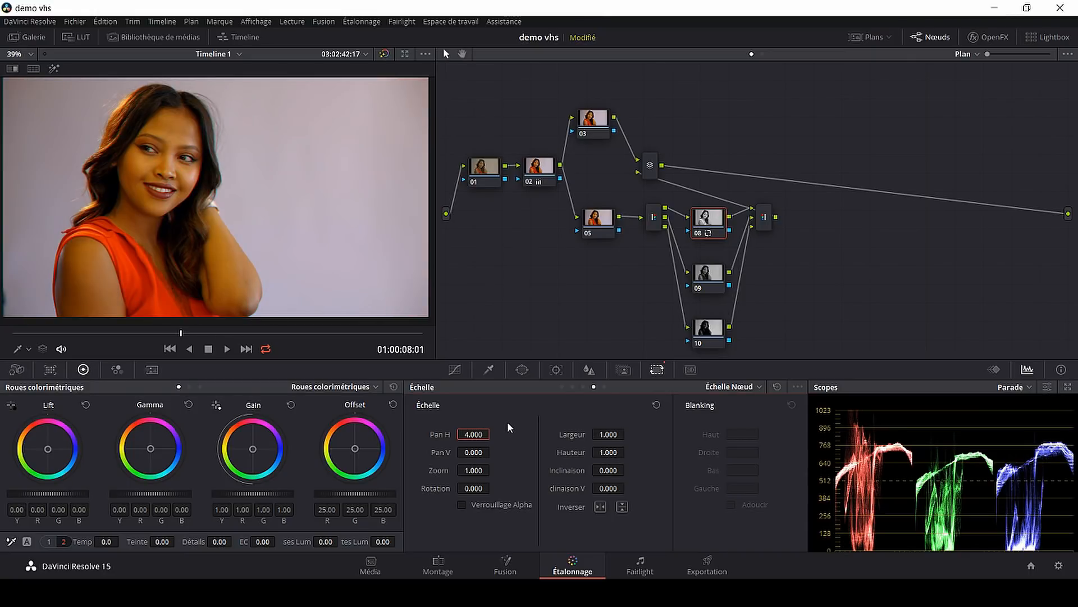
scroll(223, 121, "up", 6)
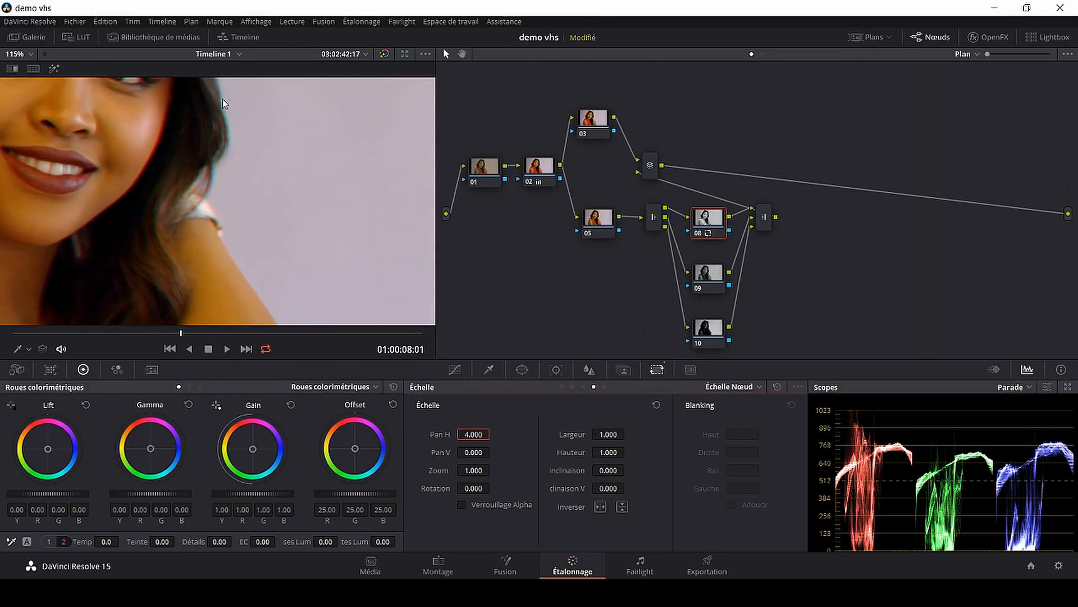
left_click(202, 238)
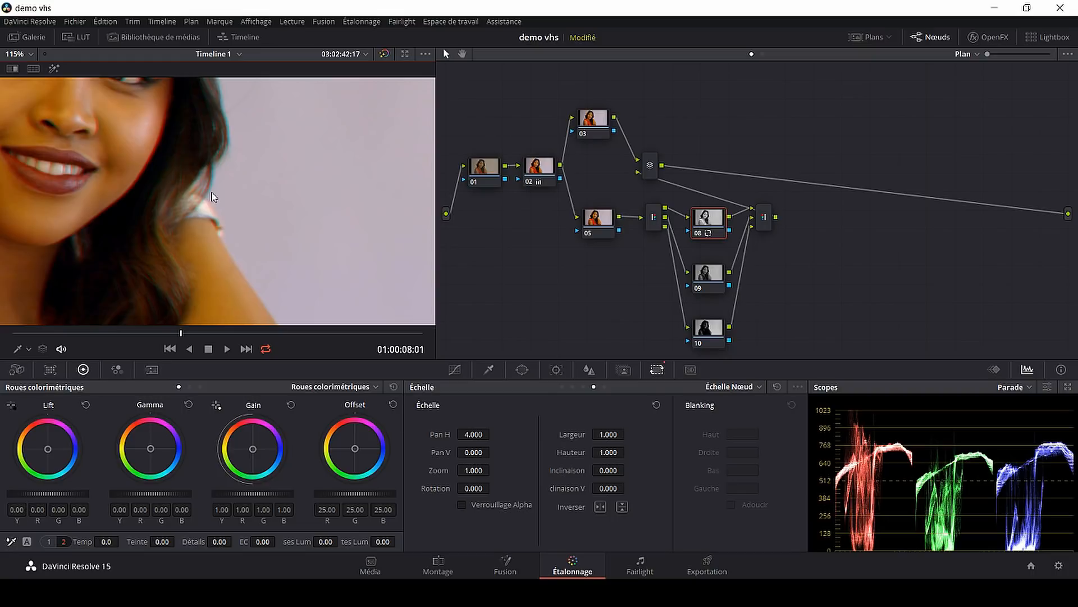
- Set both the horizontal and vertical pan of the third channel node, 10, to -4
left_click(714, 333)
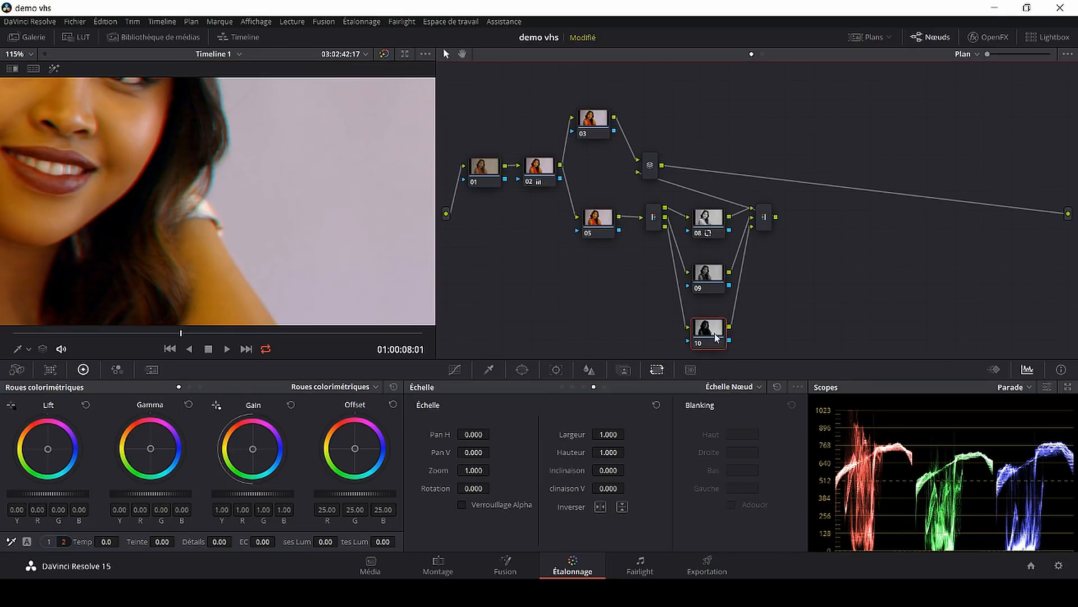
double_click(474, 434)
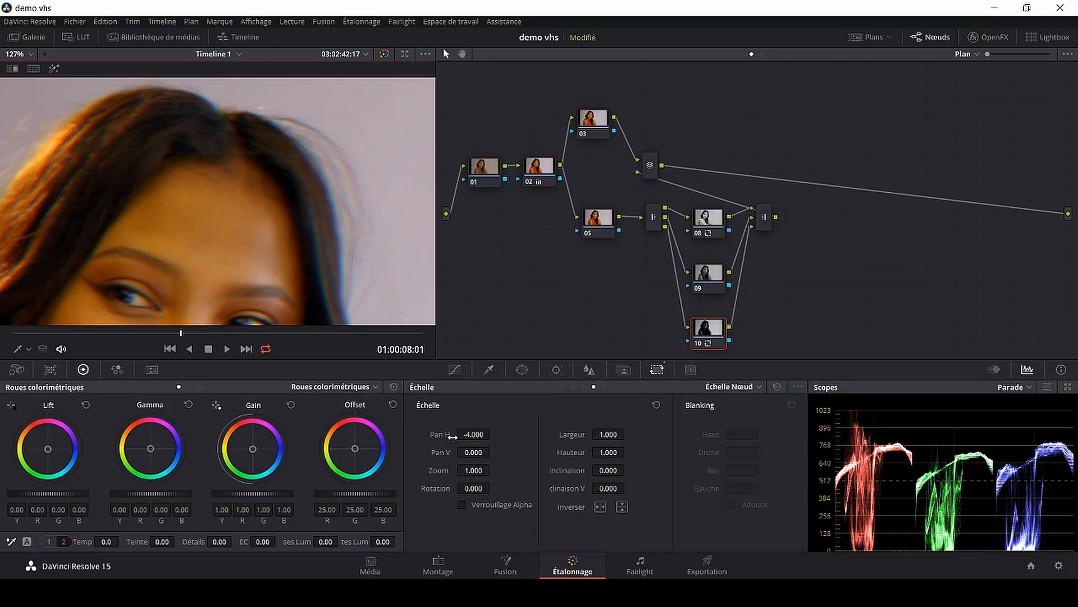
left_click(474, 451)
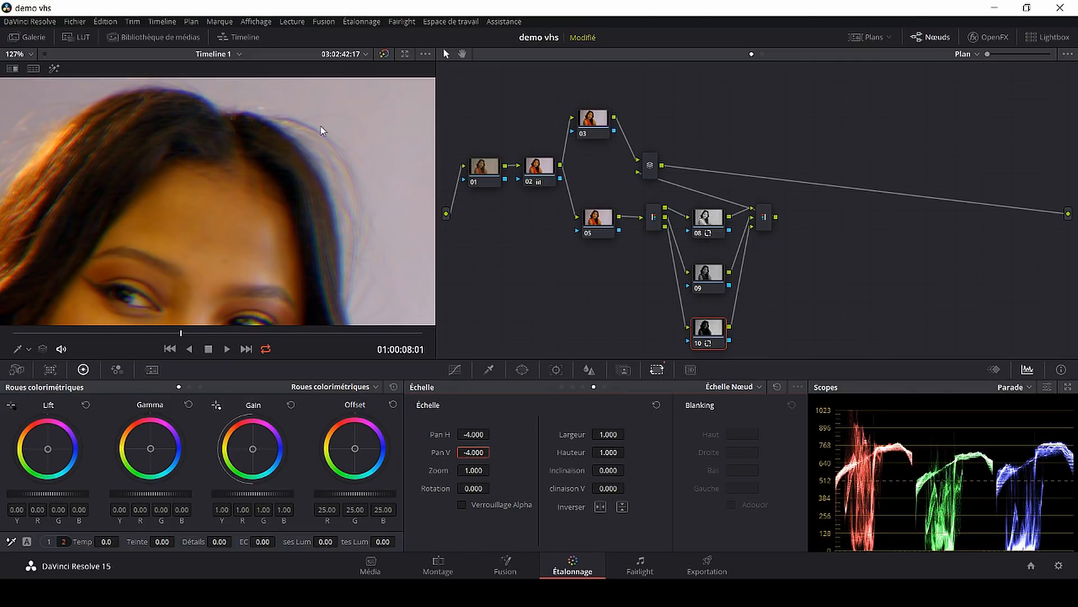
left_click(696, 344)
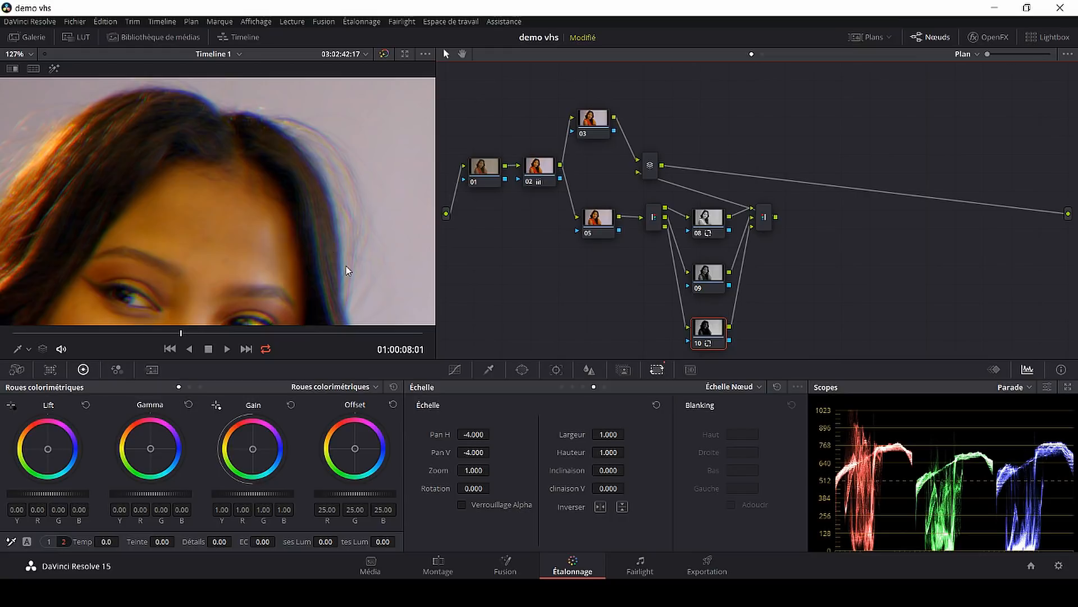
- Set the vertical pan of node 08 to 4
left_click(701, 224)
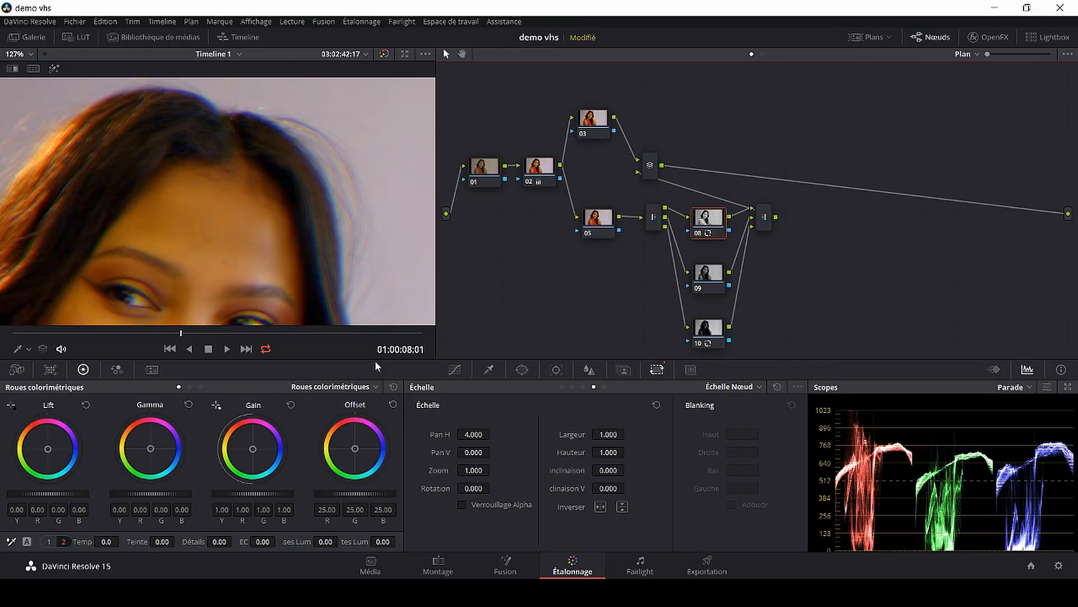
left_click(474, 453)
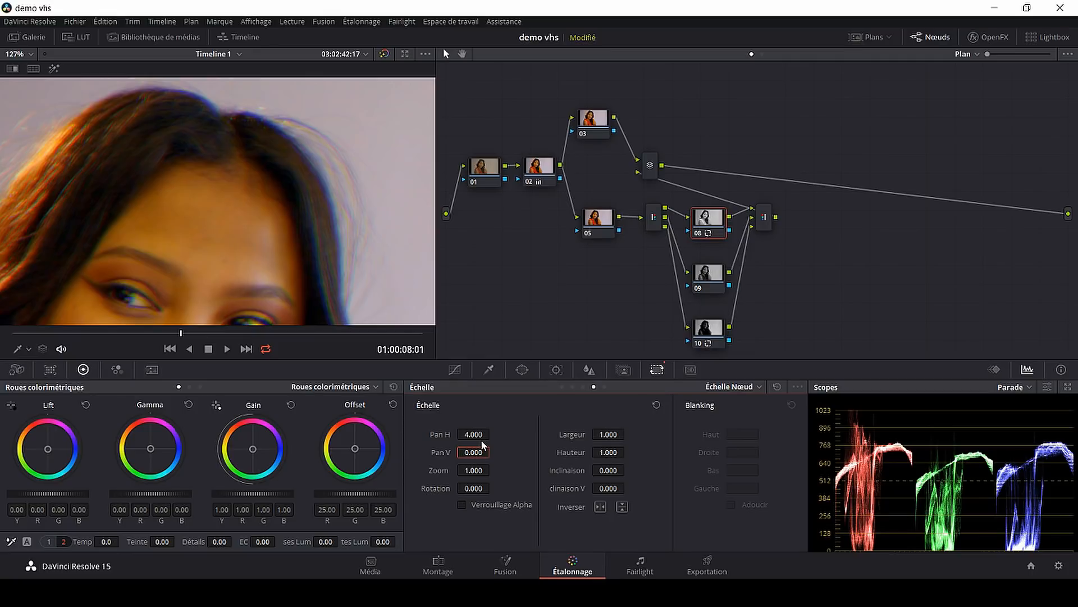
type("4")
key("Return")
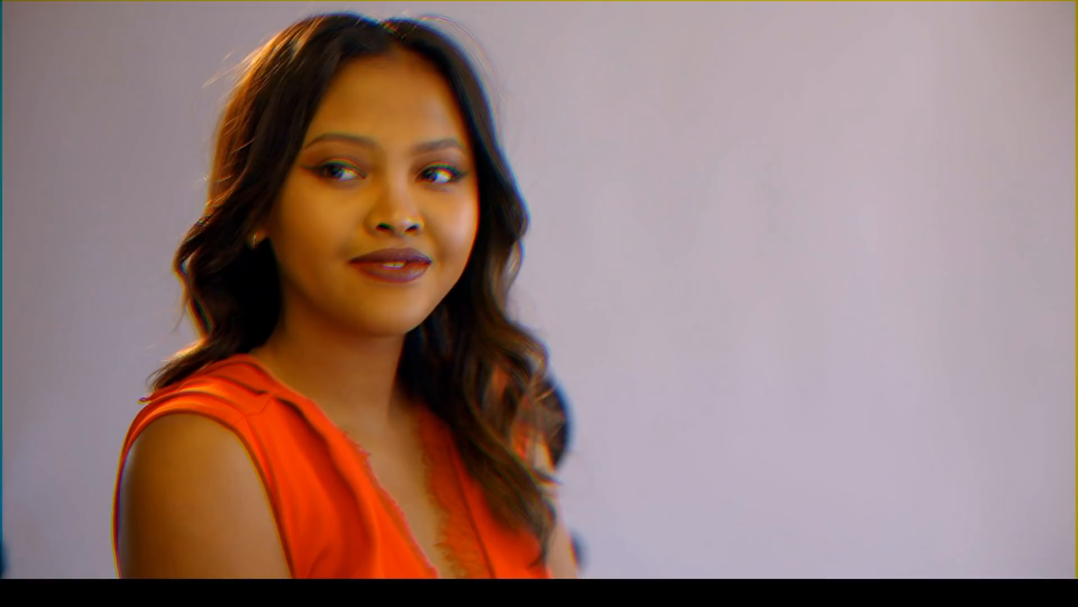
- Play the clip in full screen to check the colour channel offset, then return to the grading view
mouse_move(14, 154)
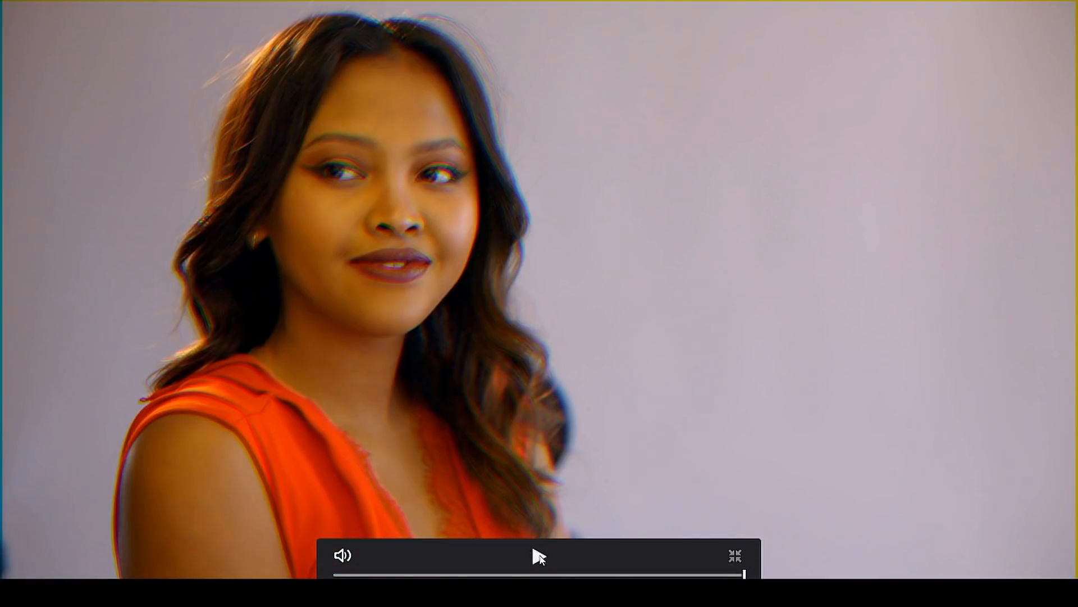
left_click(539, 556)
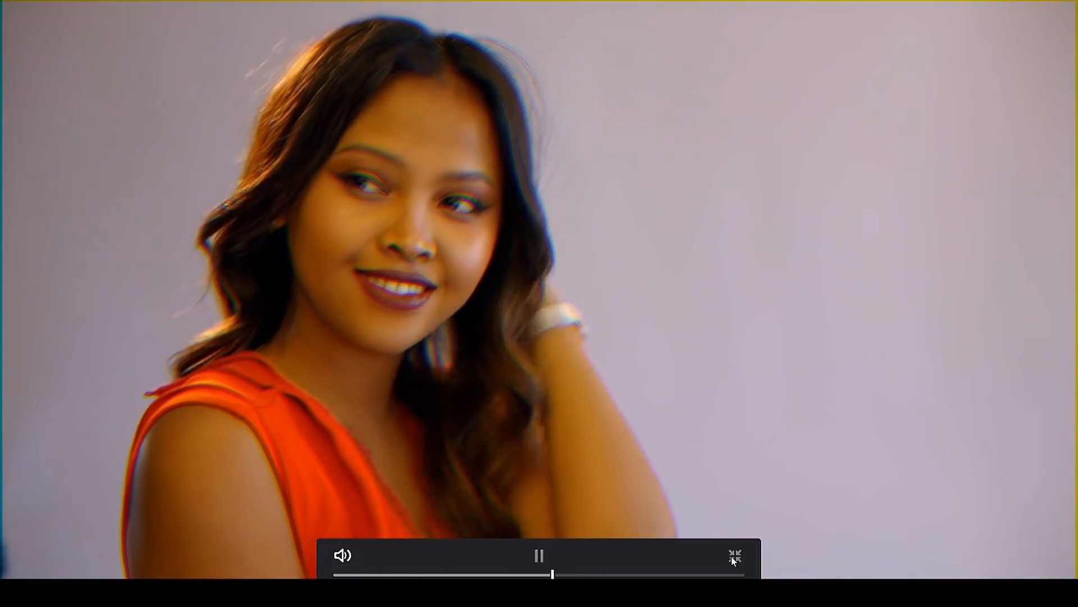
left_click(735, 556)
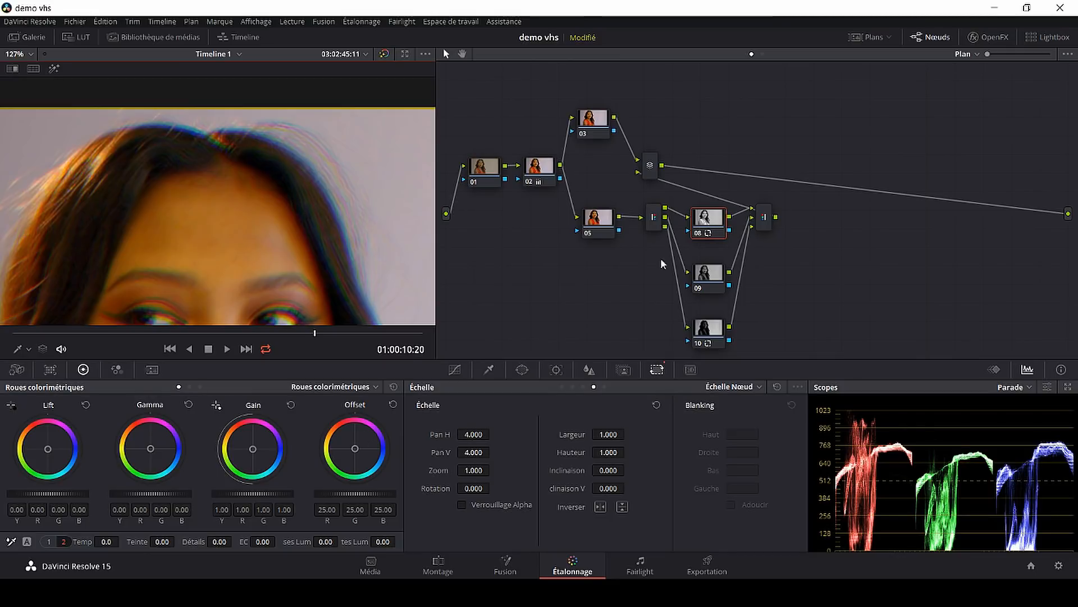
- Lower the key output gain (Sortie) of node 08 to about 0.468
left_click(624, 372)
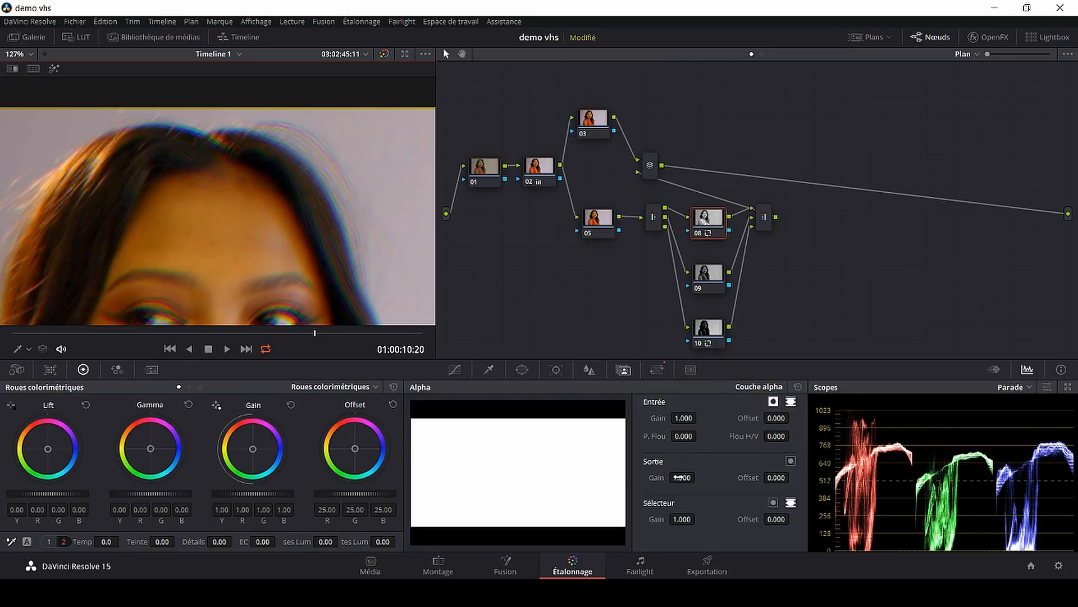
left_click_drag(682, 478, 620, 477)
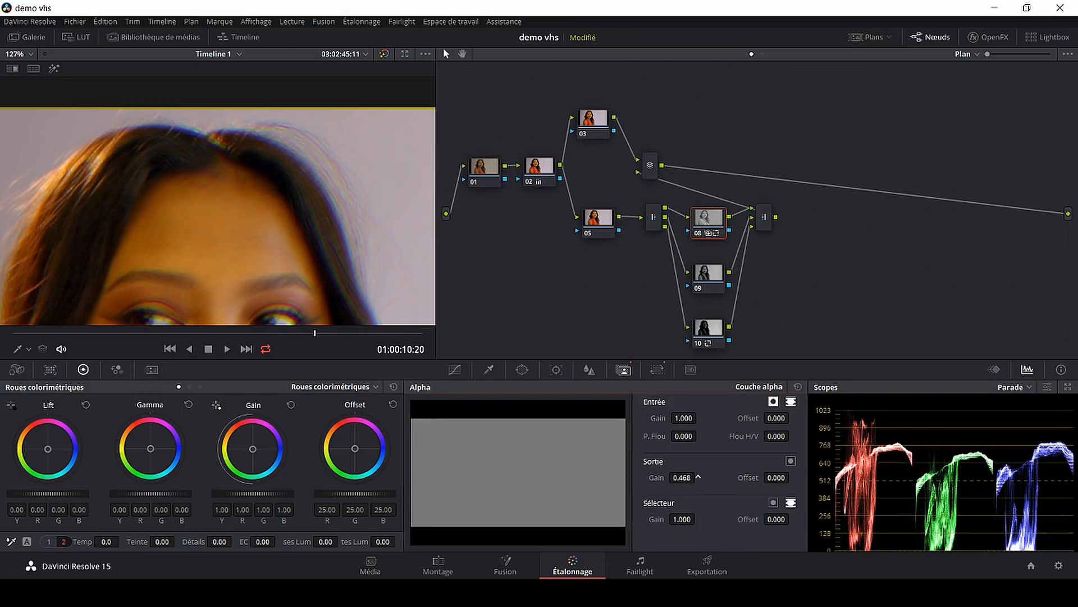
- Reset the key output gain (Sortie) of node 08 to 1.000 and check the clip in full-screen playback
left_click_drag(619, 477, 641, 477)
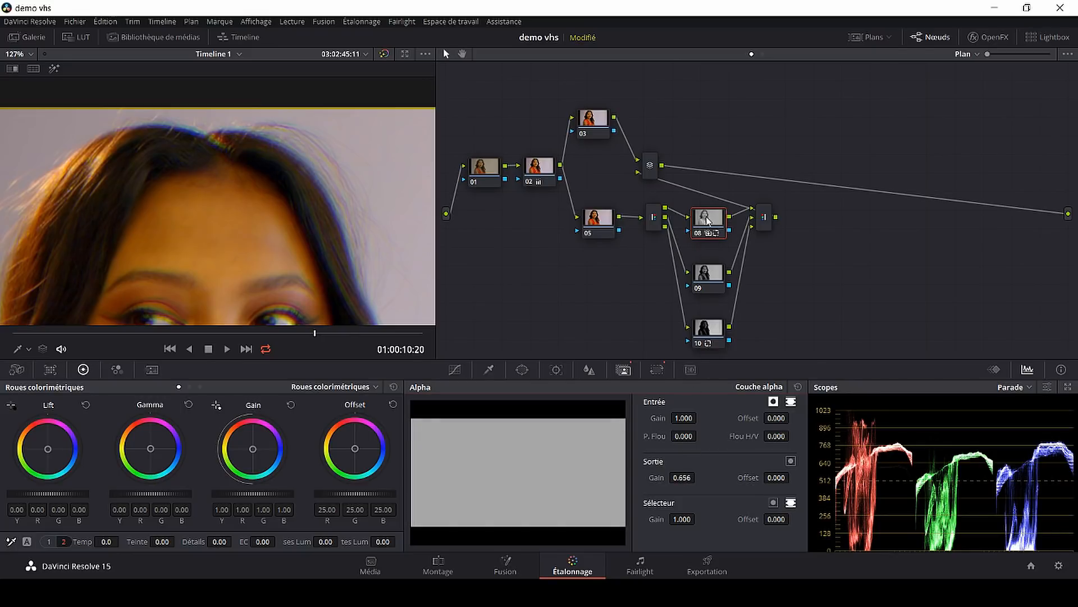
double_click(656, 477)
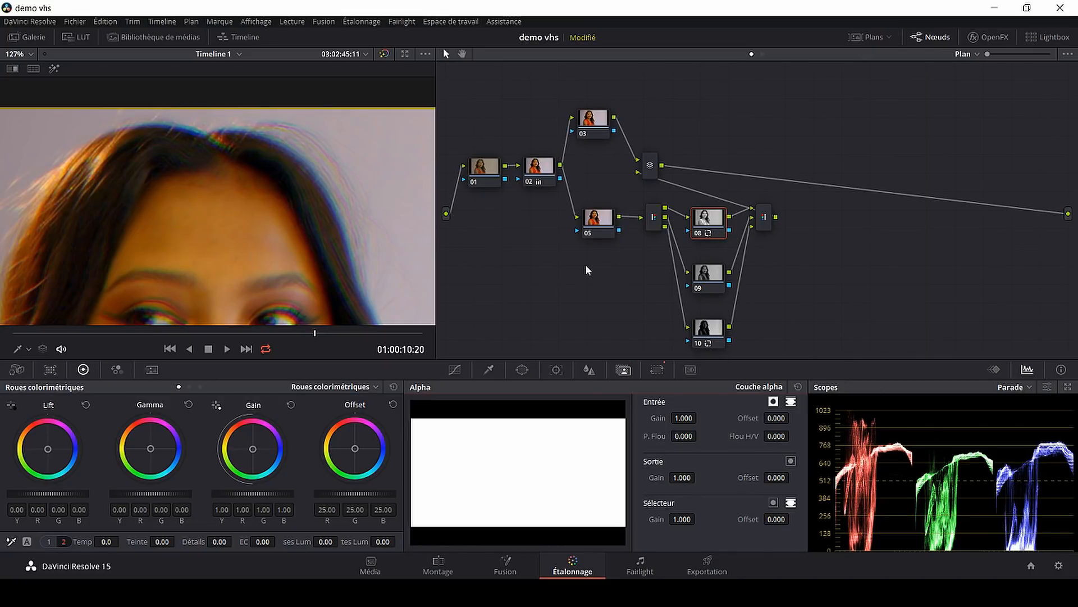
key("ctrl+f")
key("space")
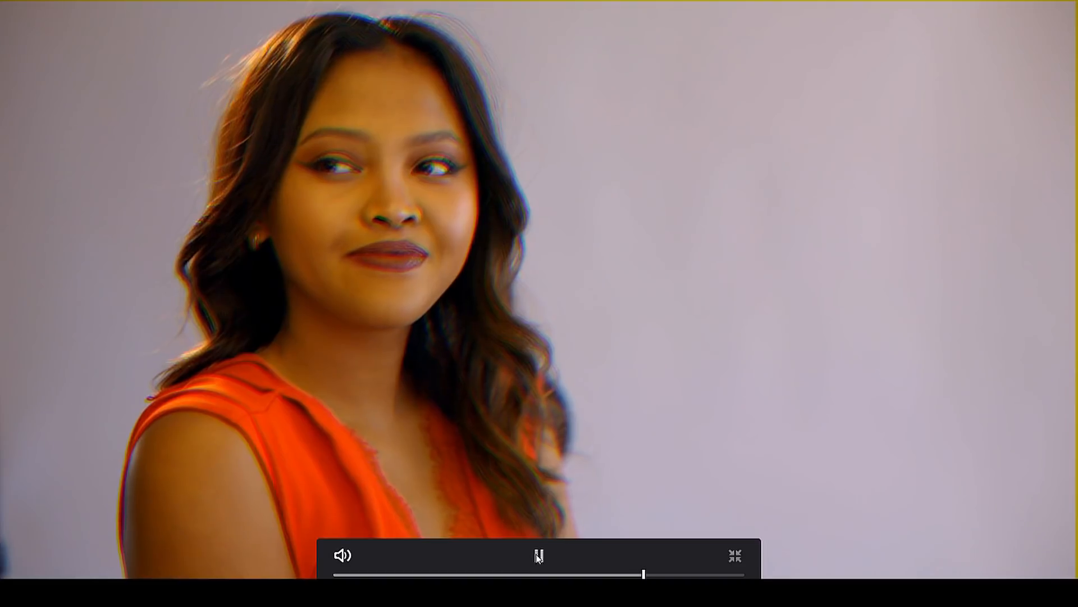
left_click(735, 555)
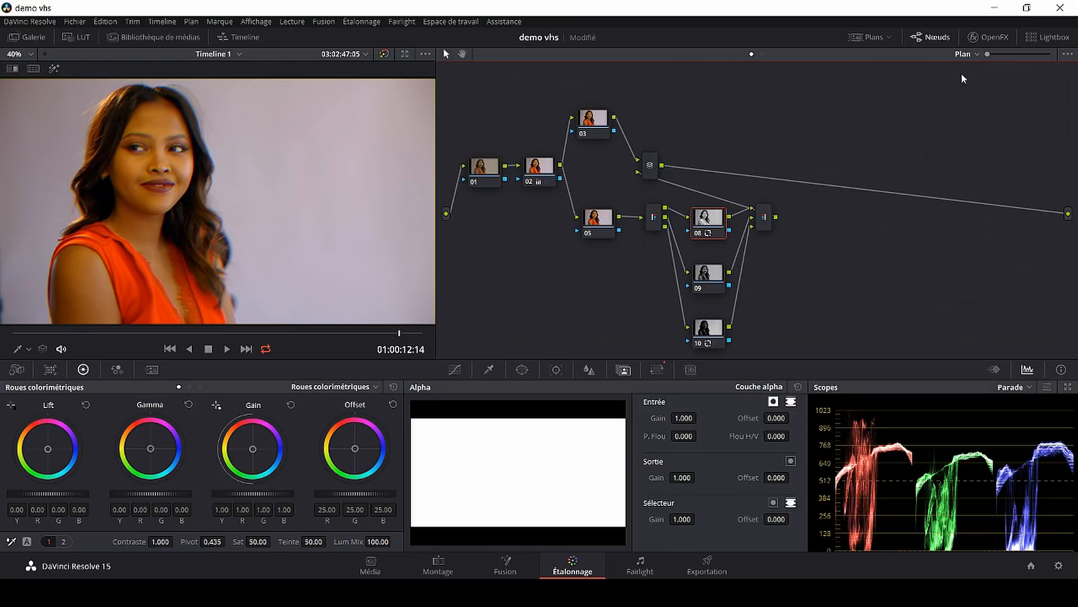
- Show the OpenFX library and add a serial node after the layer mixer, placing it just above the mixer
left_click(992, 40)
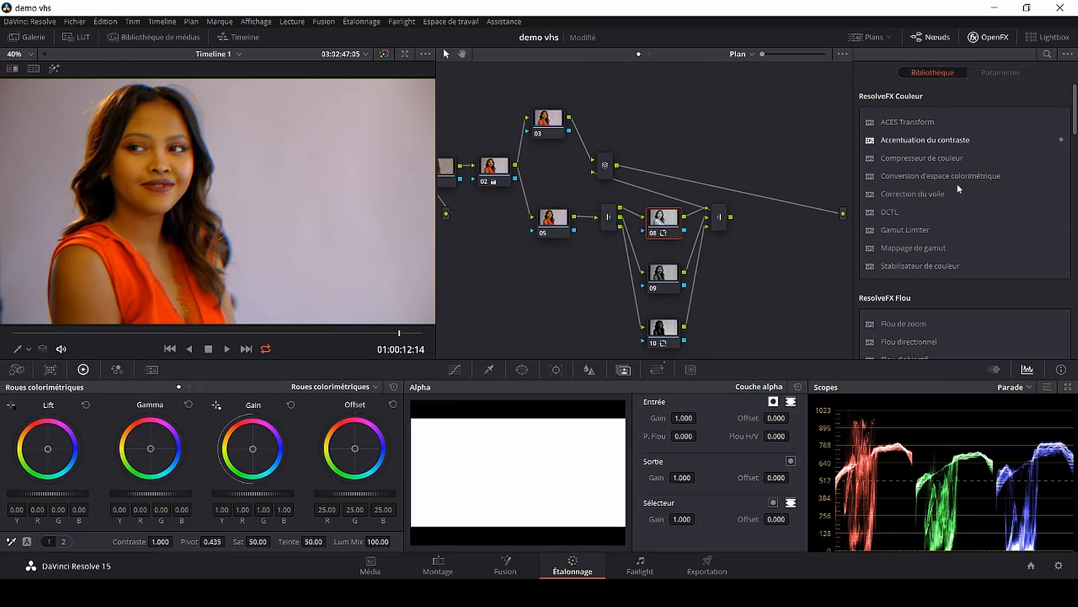
scroll(934, 231, "down", 5)
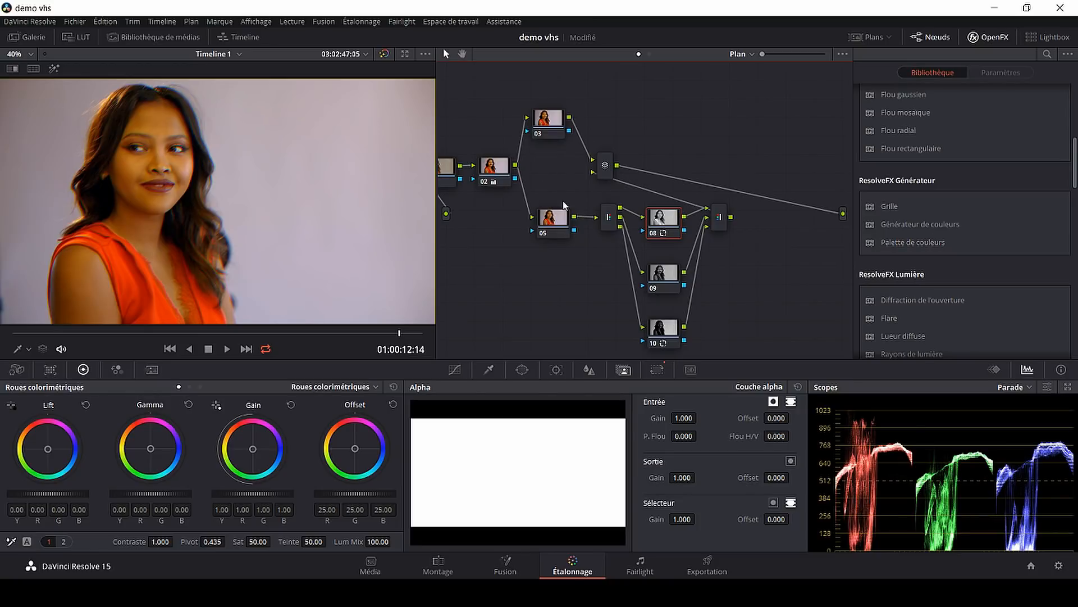
left_click(608, 172)
key("alt+s")
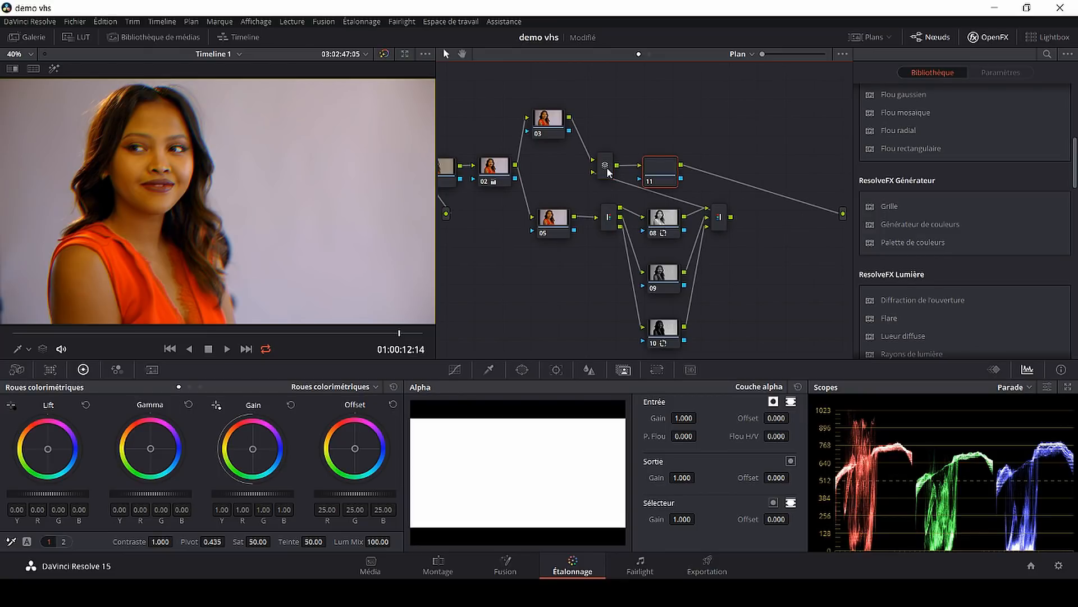
left_click_drag(659, 169, 634, 123)
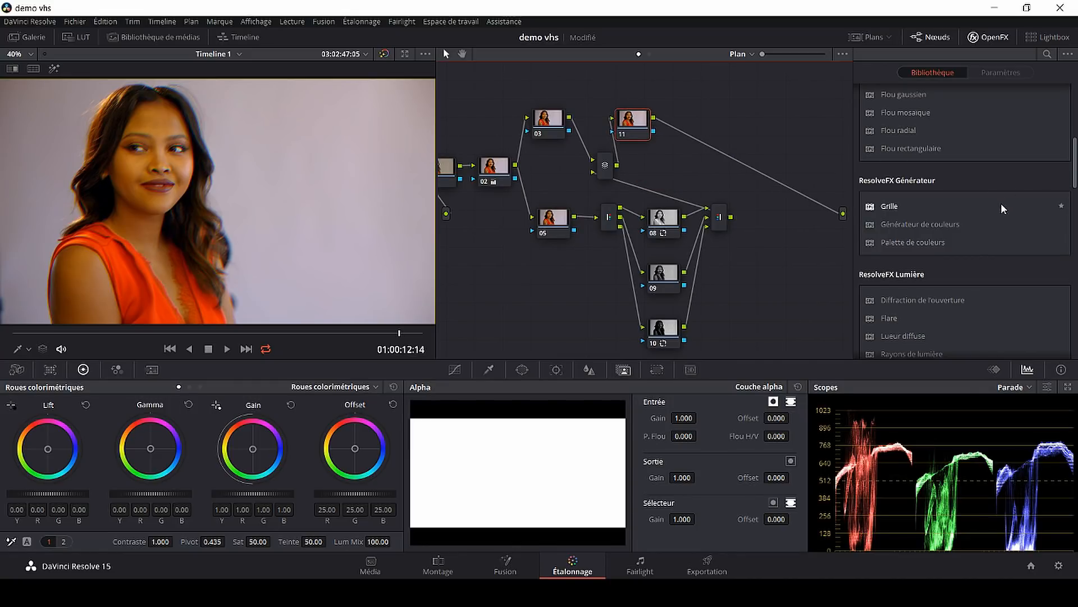
- Apply the ResolveFX Texture effect Grain to the new node 11
scroll(979, 224, "down", 6)
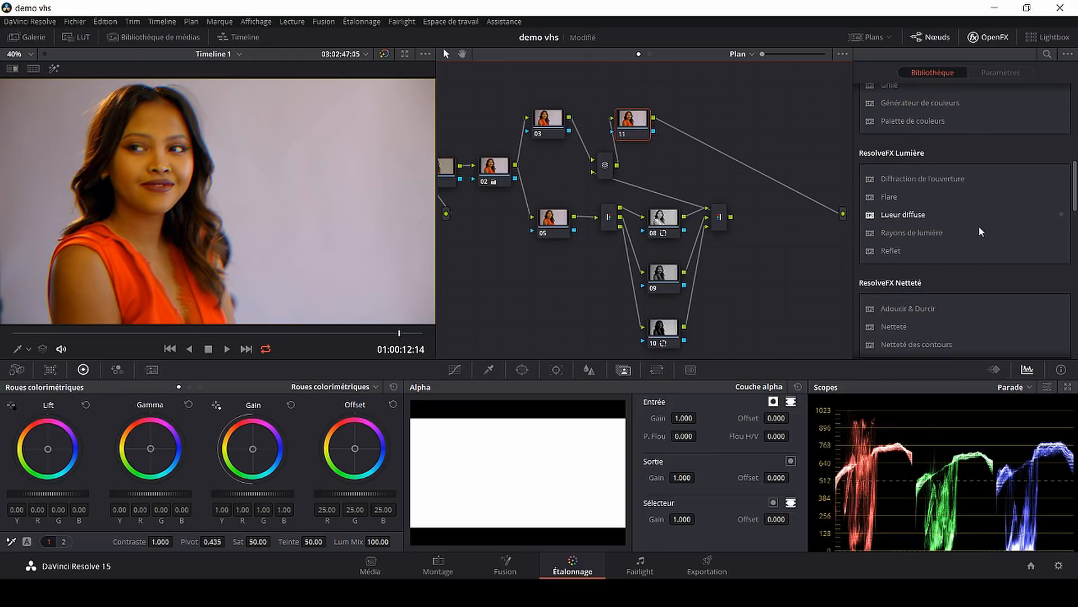
scroll(979, 224, "down", 8)
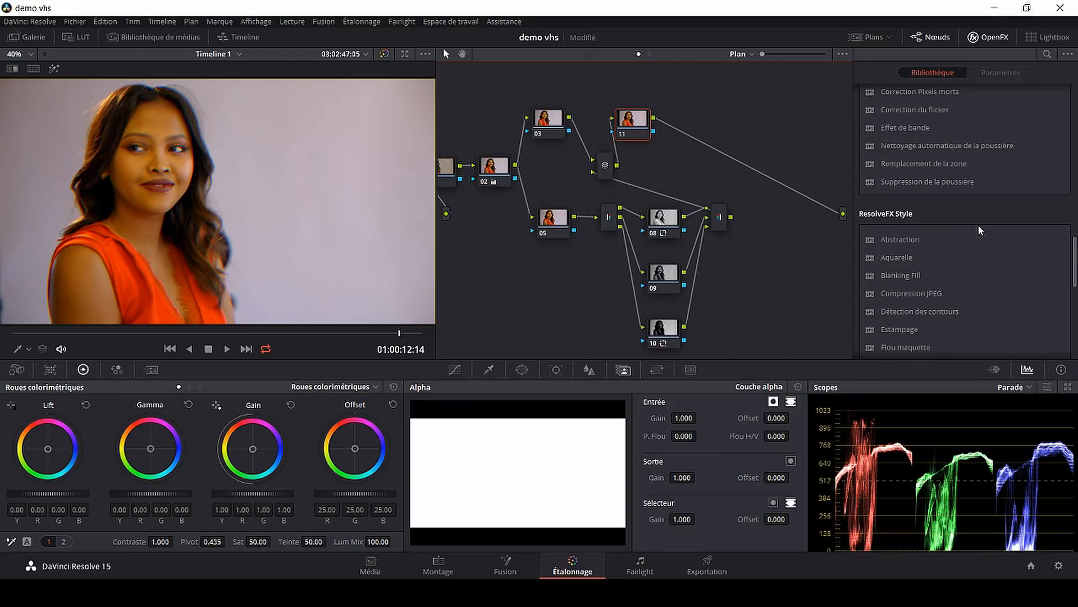
scroll(991, 264, "up", 14)
scroll(989, 252, "down", 6)
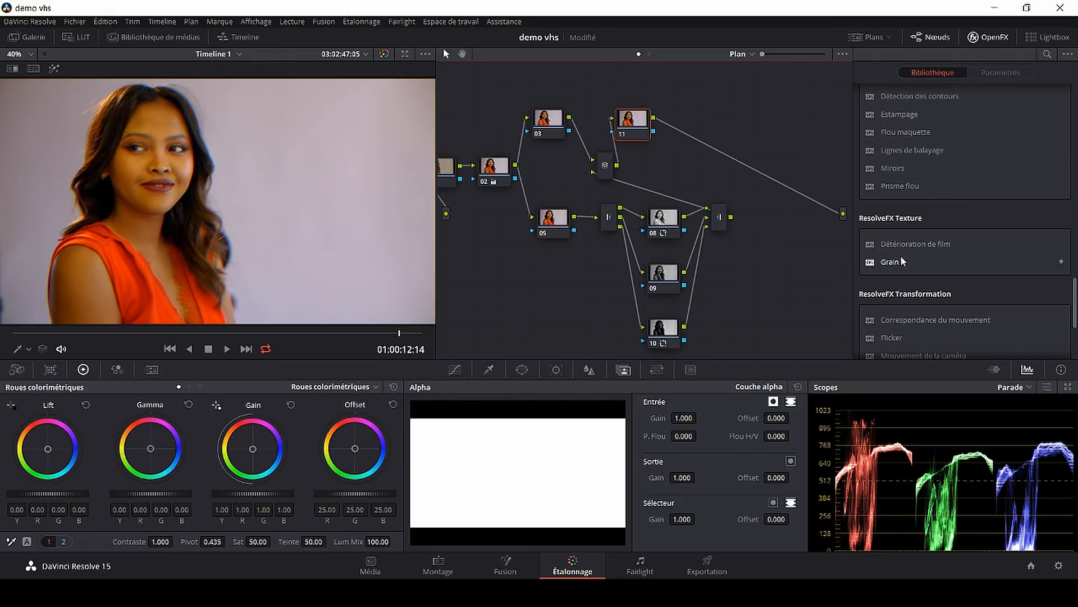
left_click_drag(891, 264, 632, 125)
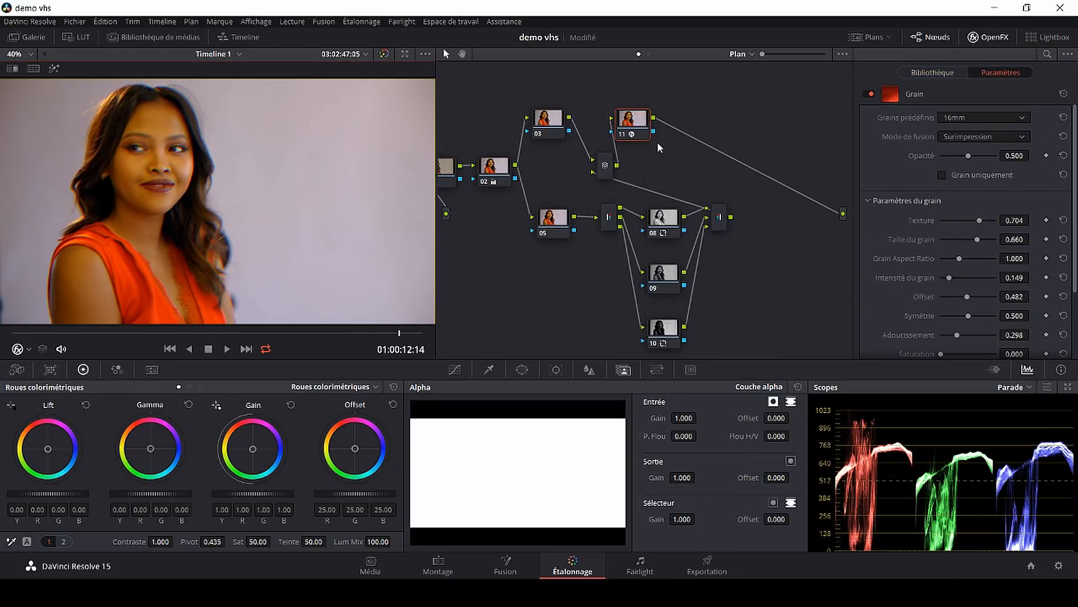
- Set the grain size (Taille du grain) to 0.674, the Grain Aspect Ratio to 1.066 and the grain intensity to 0.245
scroll(149, 173, "up", 8)
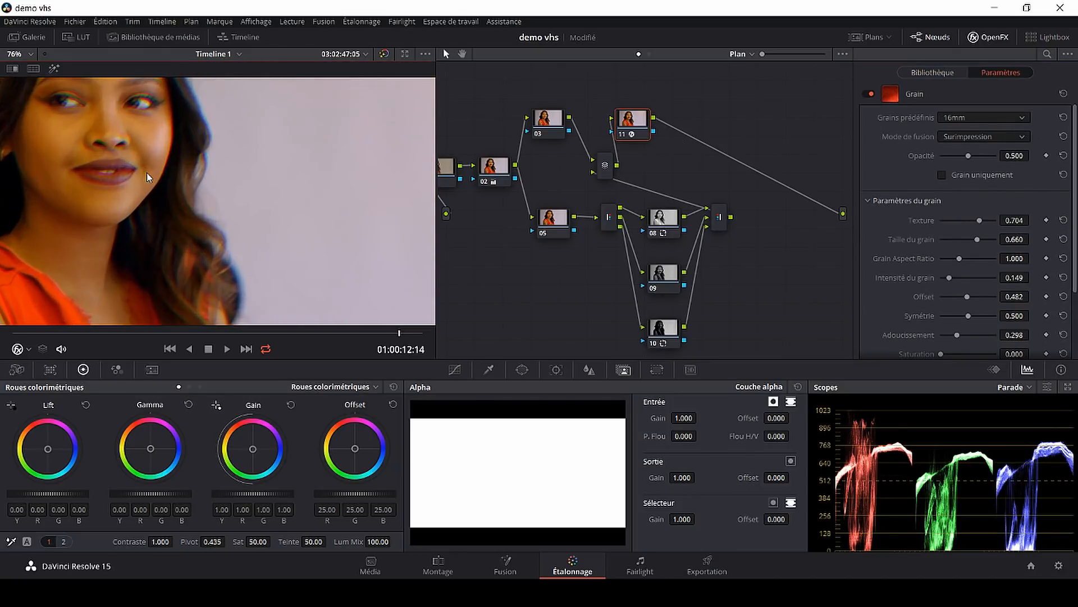
scroll(146, 171, "up", 4)
left_click_drag(84, 133, 316, 265)
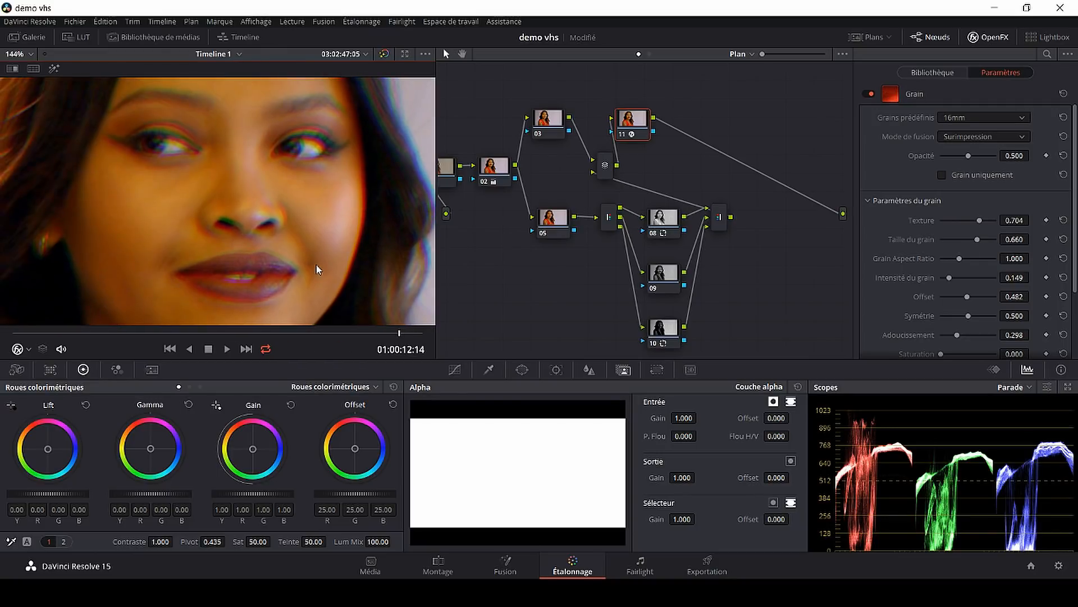
left_click_drag(978, 237, 979, 237)
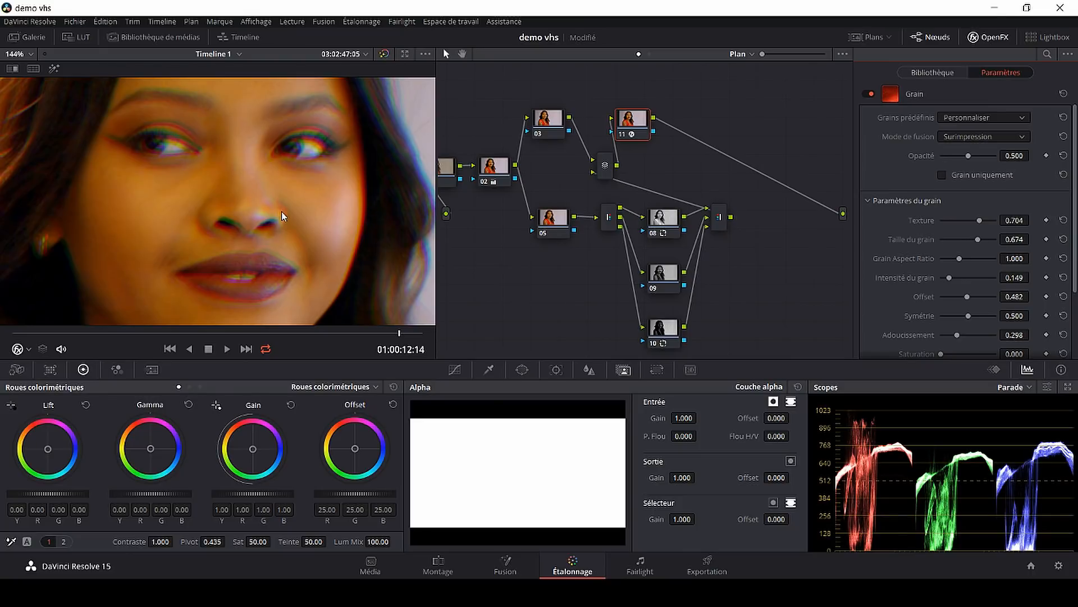
scroll(281, 211, "up", 4)
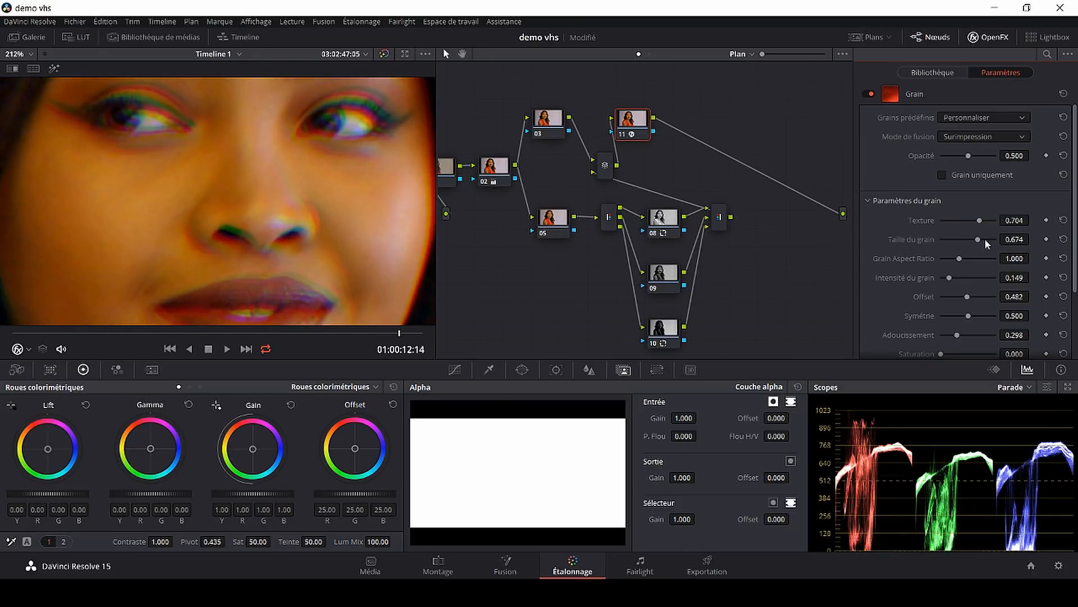
left_click_drag(954, 258, 953, 271)
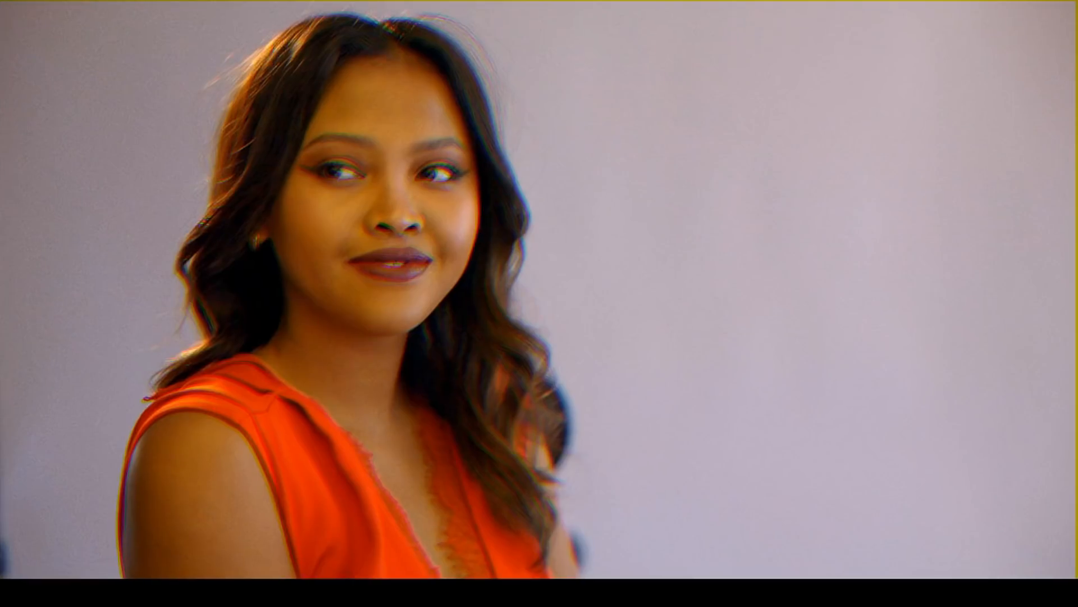
- Check the grain in full-screen playback, return to the grading view and raise the grain size to 0.826
mouse_move(465, 561)
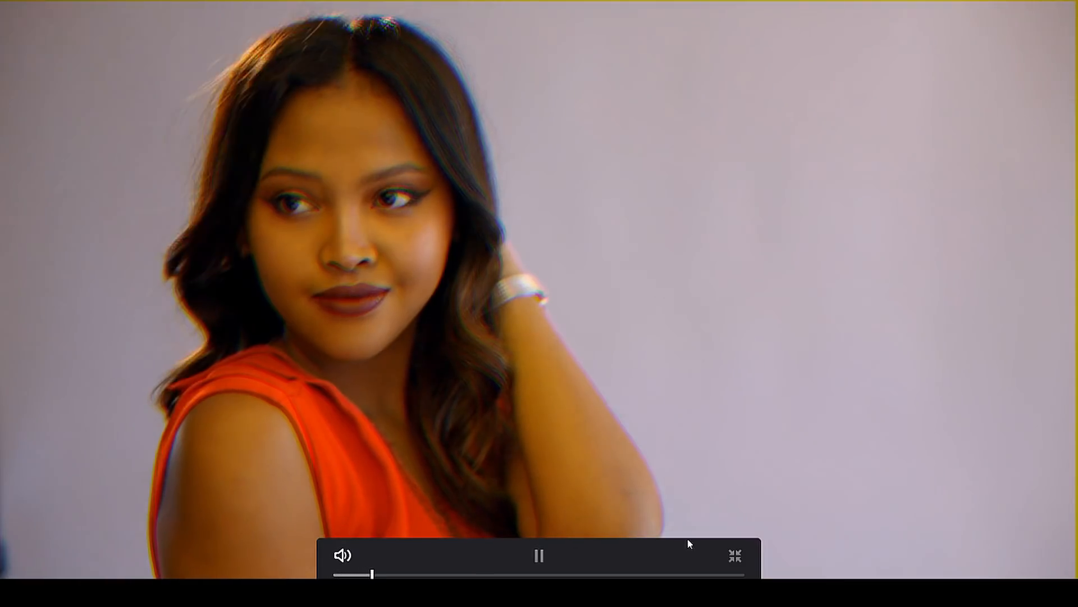
left_click(734, 555)
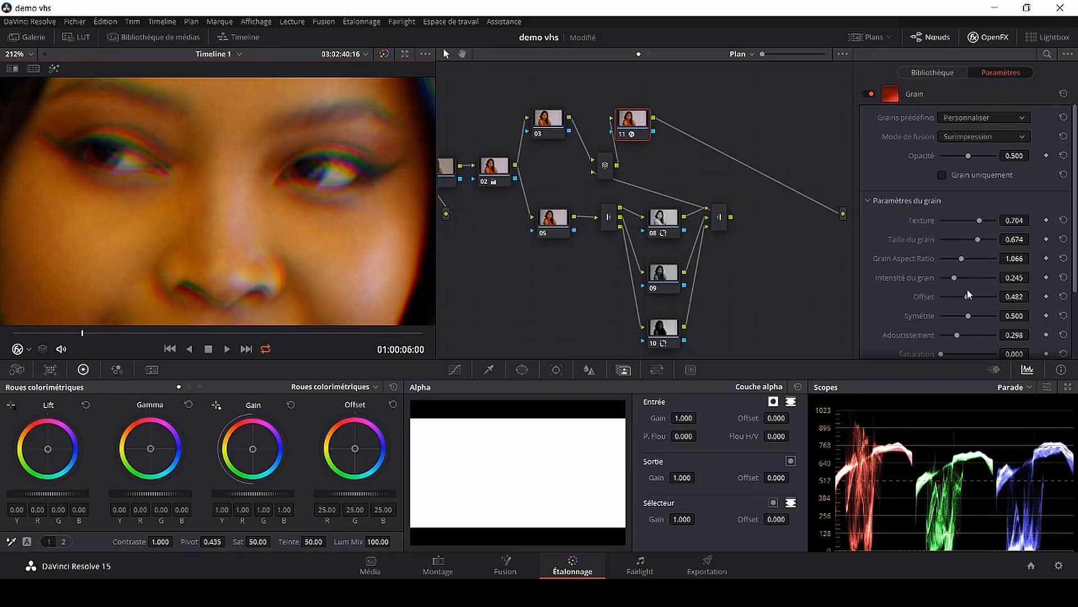
left_click_drag(978, 239, 986, 240)
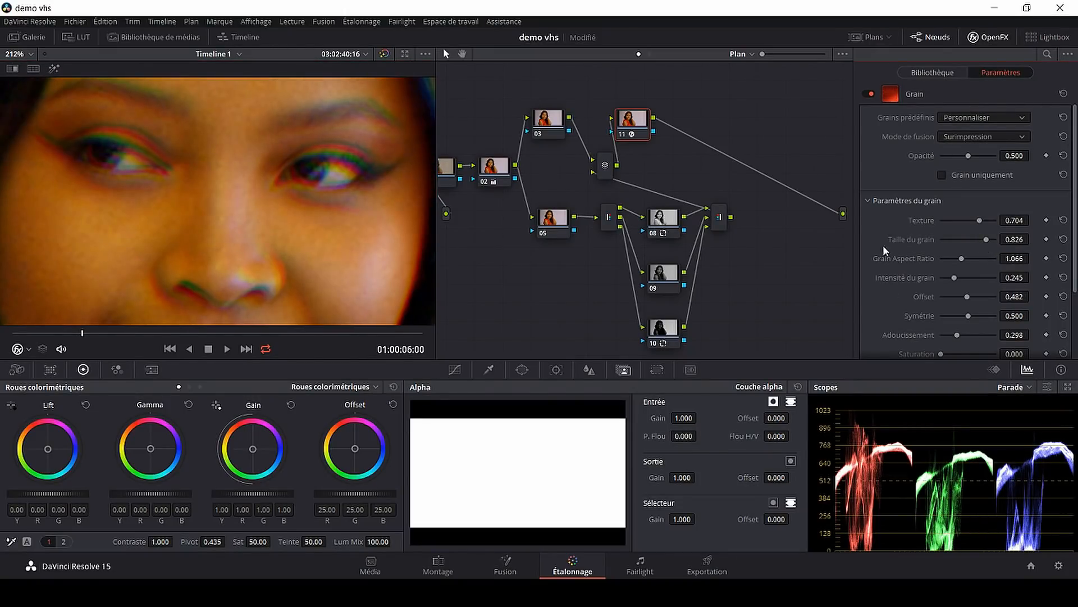
scroll(204, 253, "down", 6)
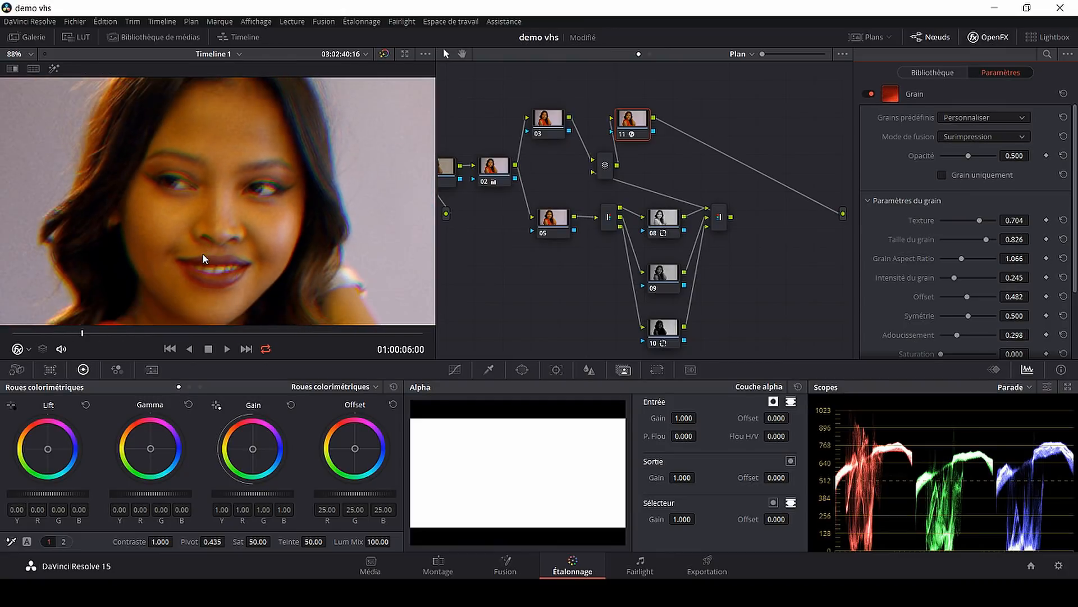
scroll(167, 217, "up", 2)
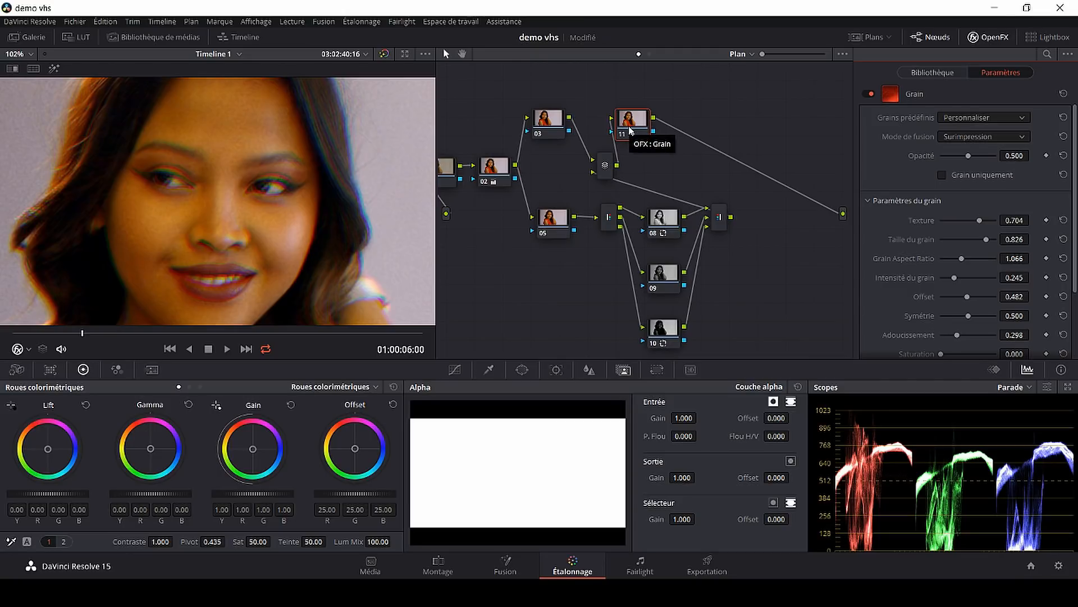
- Add a serial node with the Flicker effect after the grain node and preview it in playback
key("alt+s")
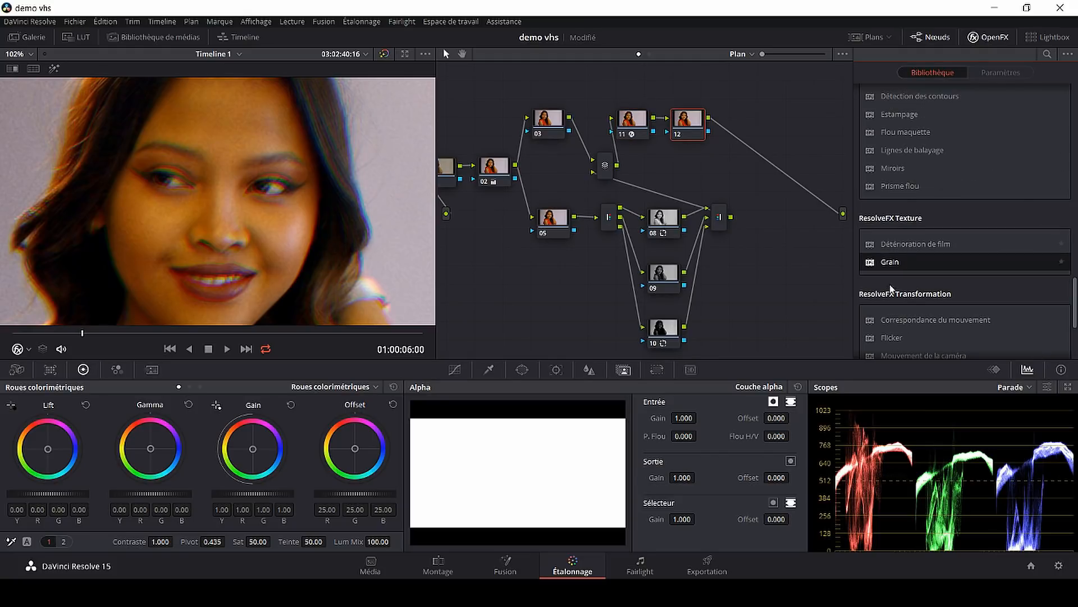
left_click_drag(888, 339, 695, 126)
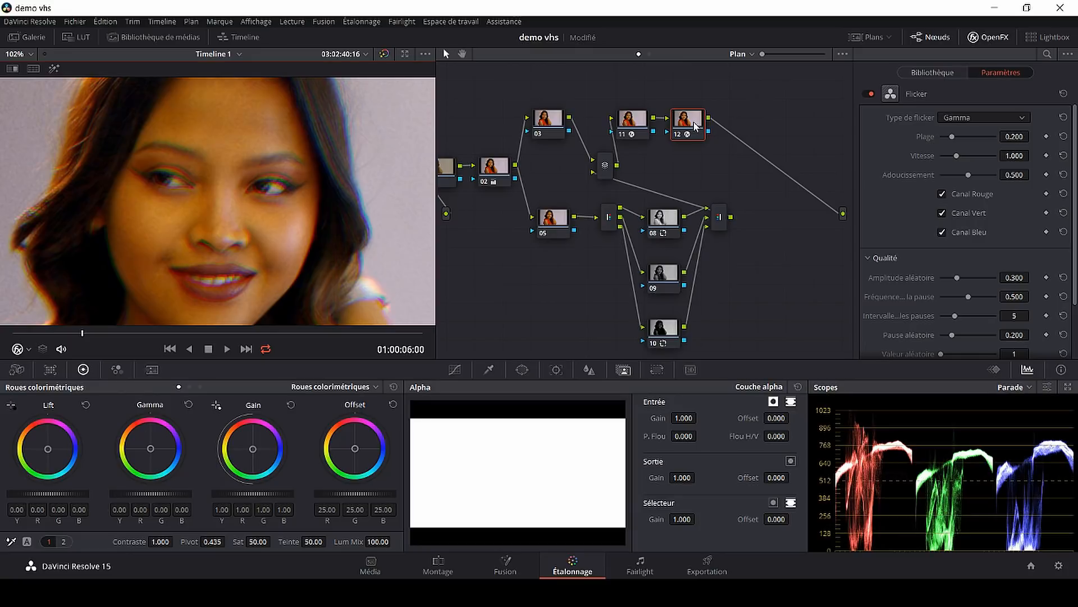
left_click(228, 348)
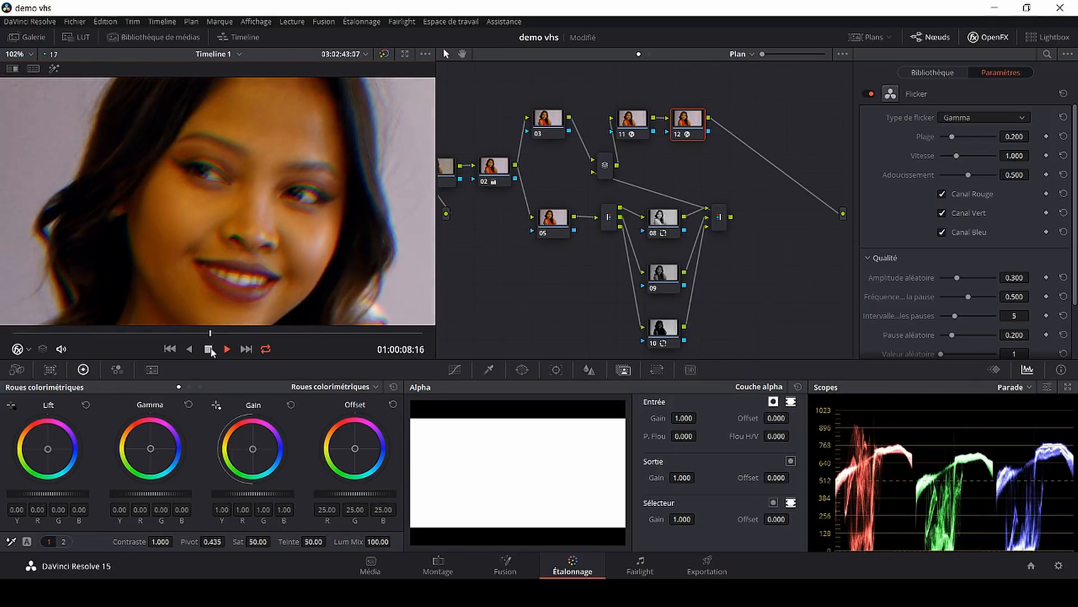
left_click(229, 349)
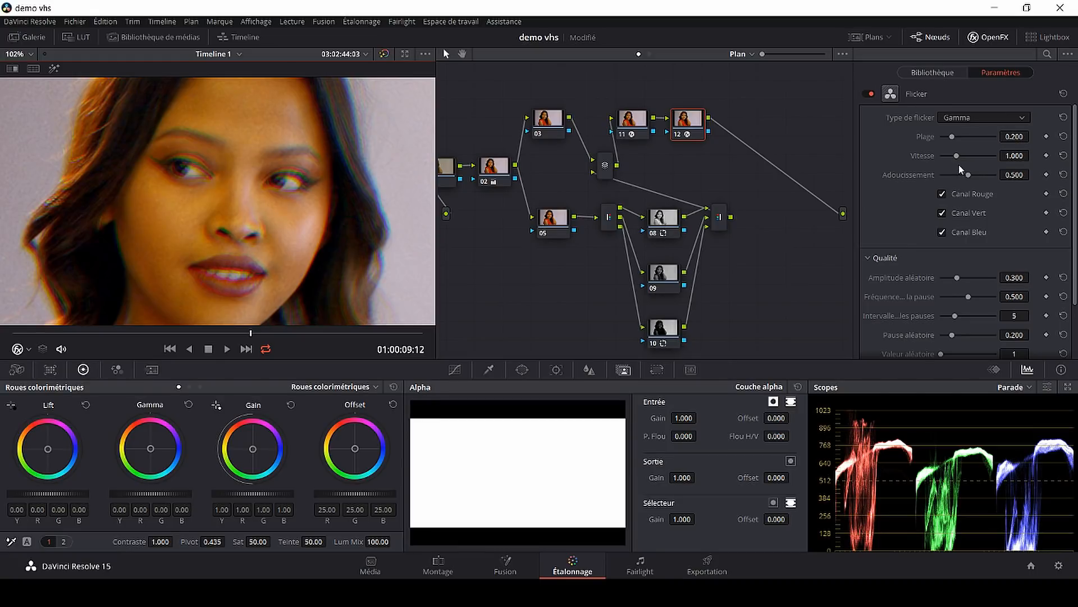
- Set the Flicker speed (Vitesse) to 3.500 and preview the clip
left_click_drag(958, 157, 1013, 157)
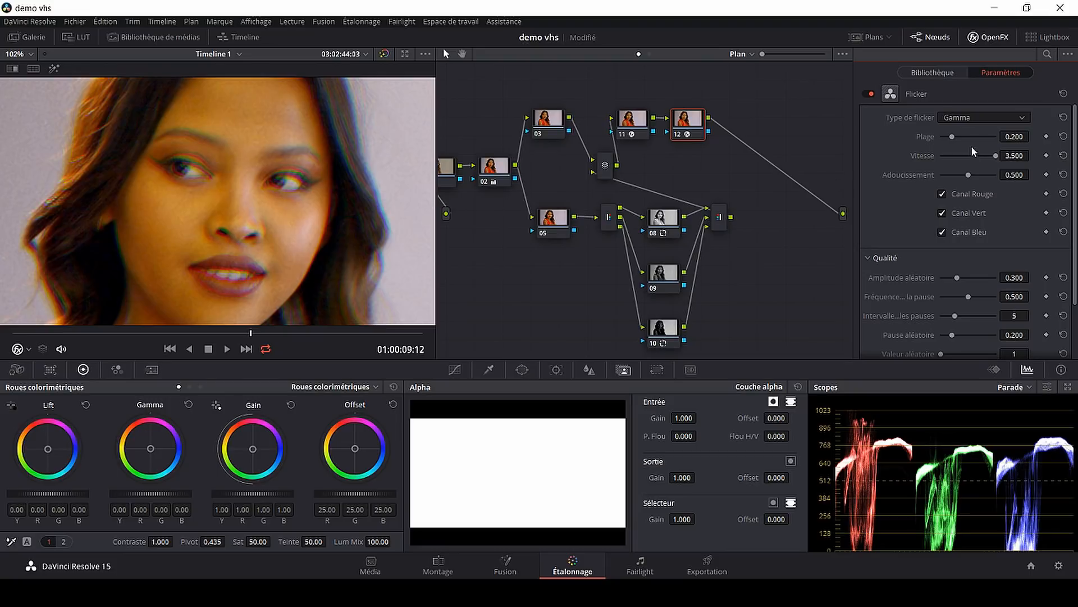
left_click(227, 349)
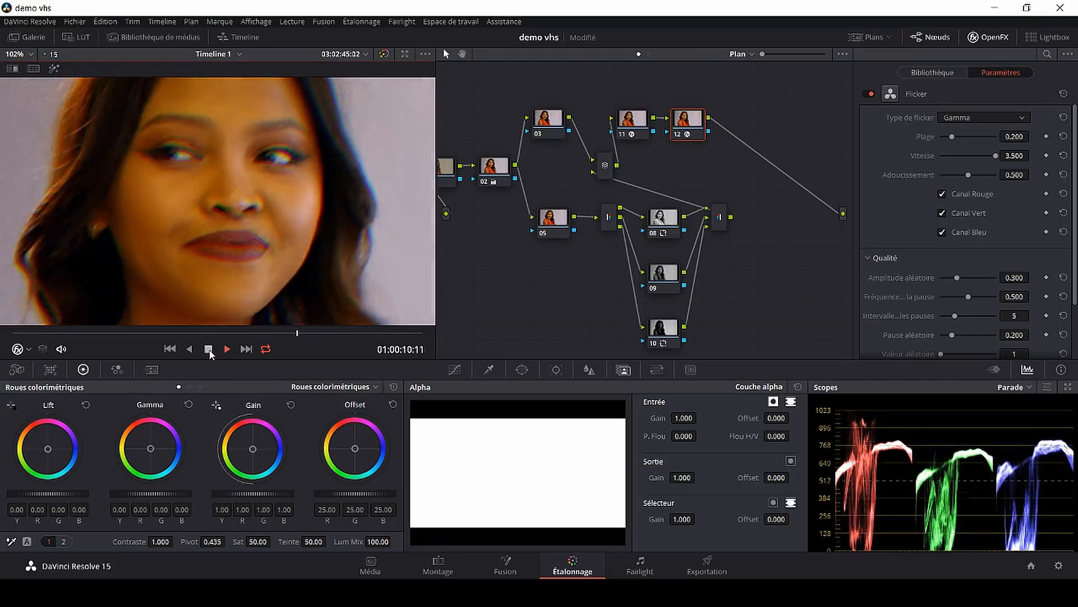
left_click(209, 349)
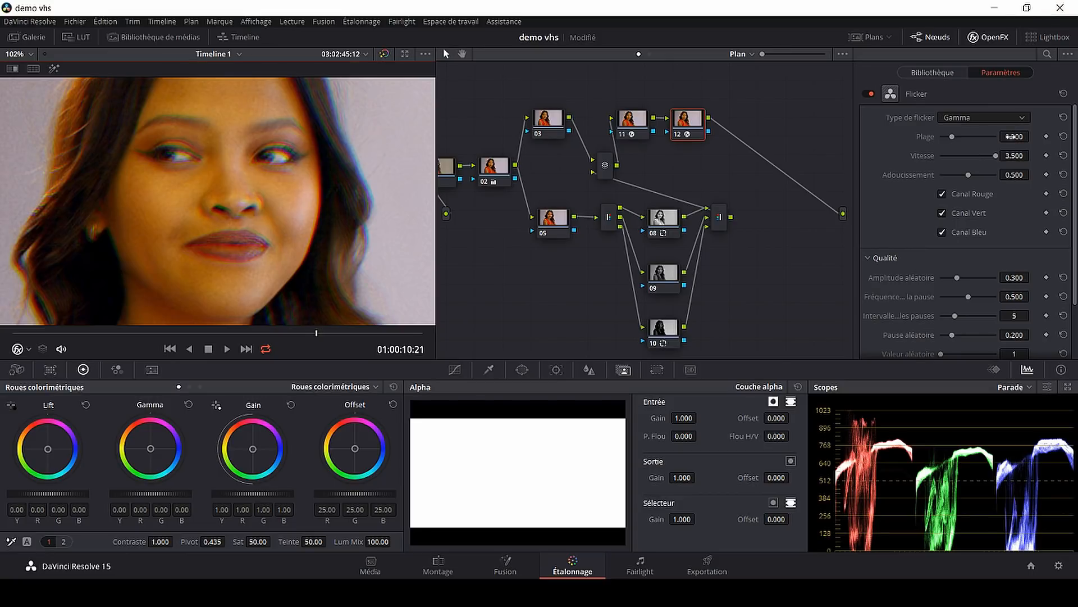
- Lower the Flicker range (Plage) to about 0.037 and check the result in the viewer and in full screen
left_click_drag(1018, 136, 951, 135)
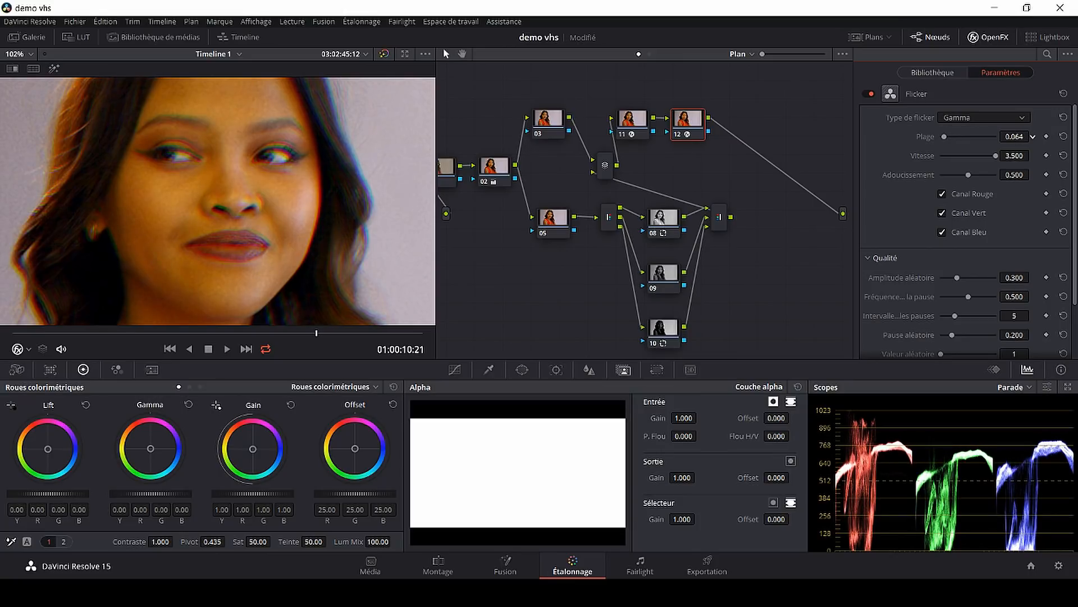
left_click_drag(944, 136, 942, 136)
left_click(227, 349)
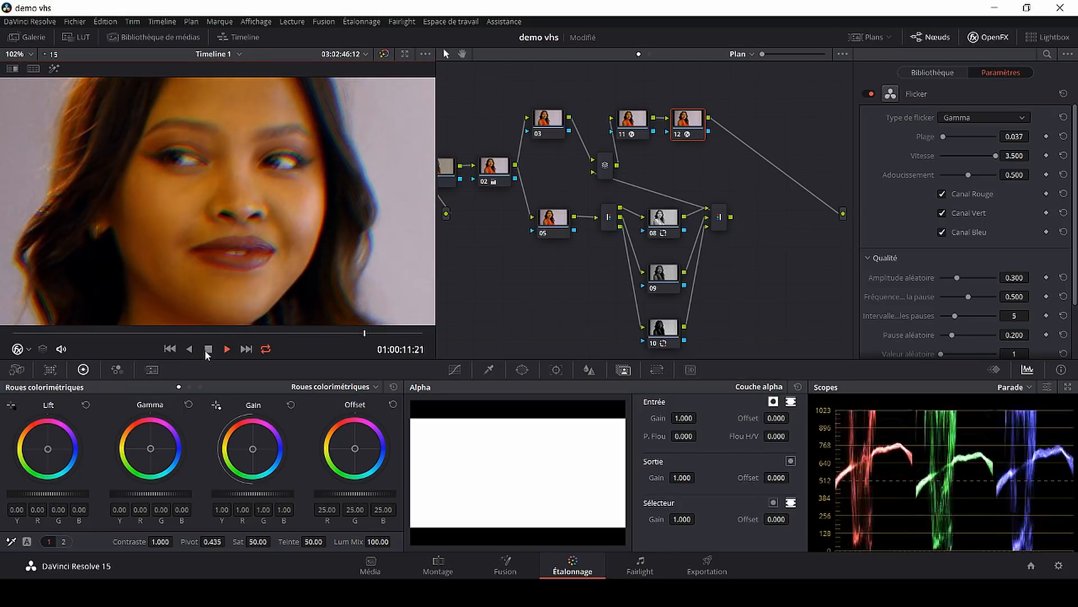
left_click(209, 348)
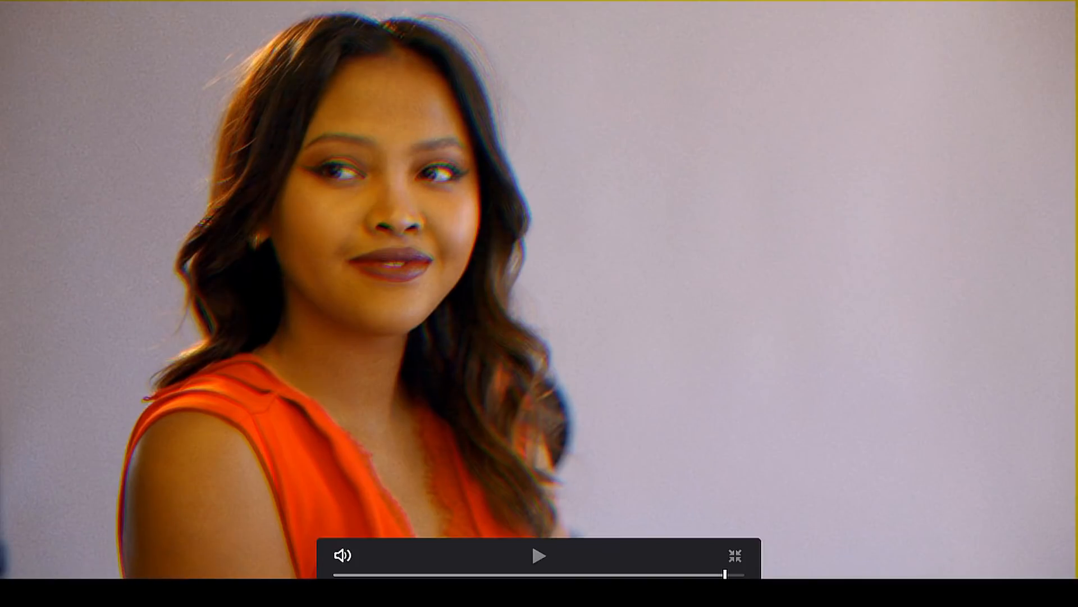
left_click(538, 556)
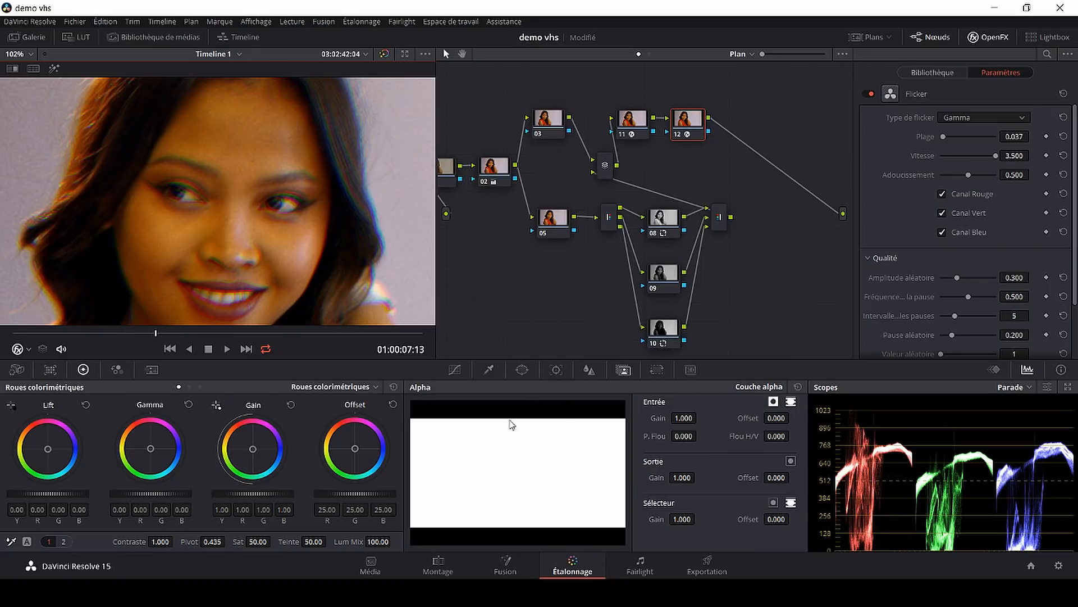
- Switch to the Montage page and show the media library
left_click(440, 562)
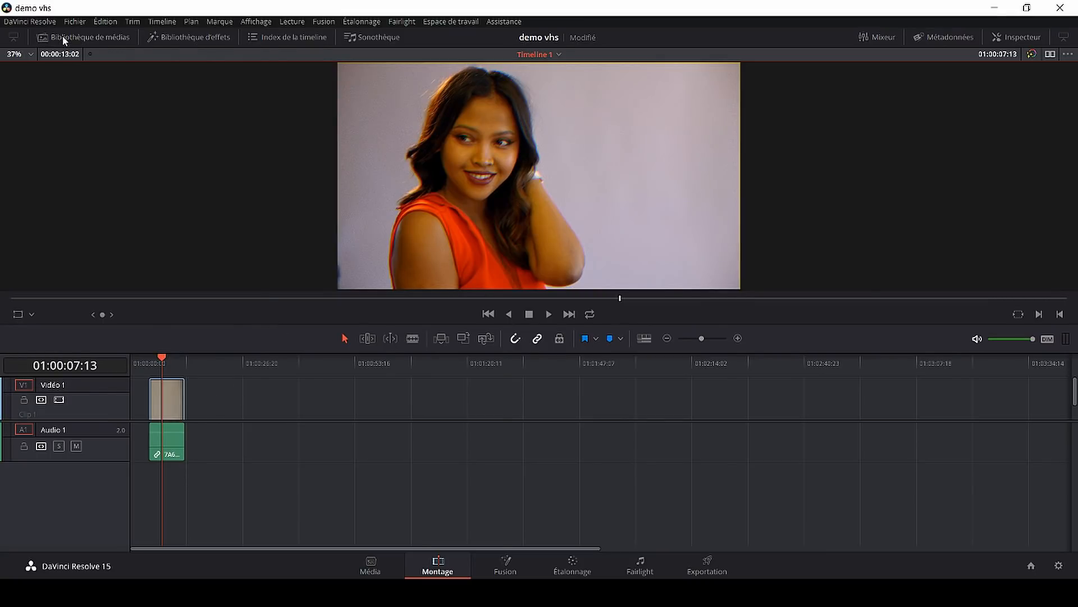
left_click(91, 38)
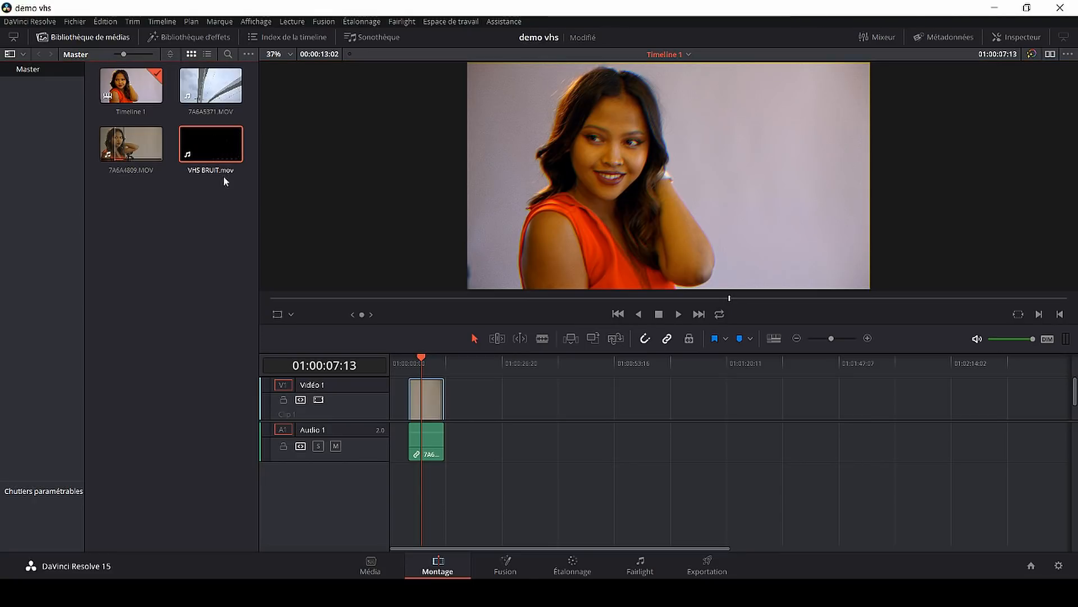
- Add a video track, place VHS BRUIT.mov above the existing clip from its start, and preview the noise footage
right_click(342, 398)
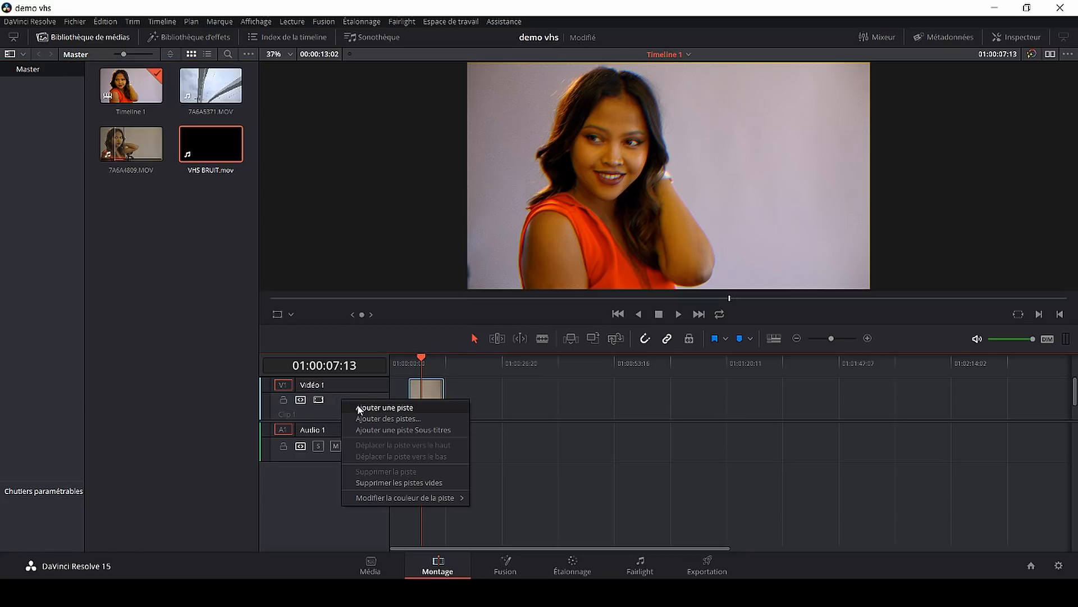
left_click(373, 407)
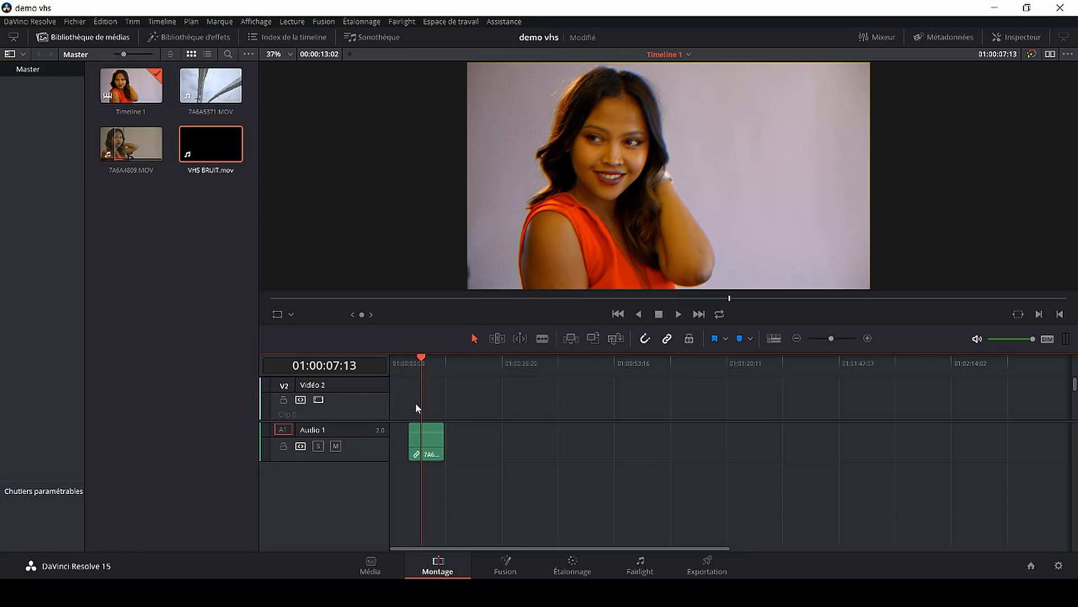
scroll(419, 403, "down", 5)
scroll(421, 403, "up", 5)
left_click_drag(214, 141, 413, 403)
left_click_drag(421, 360, 443, 384)
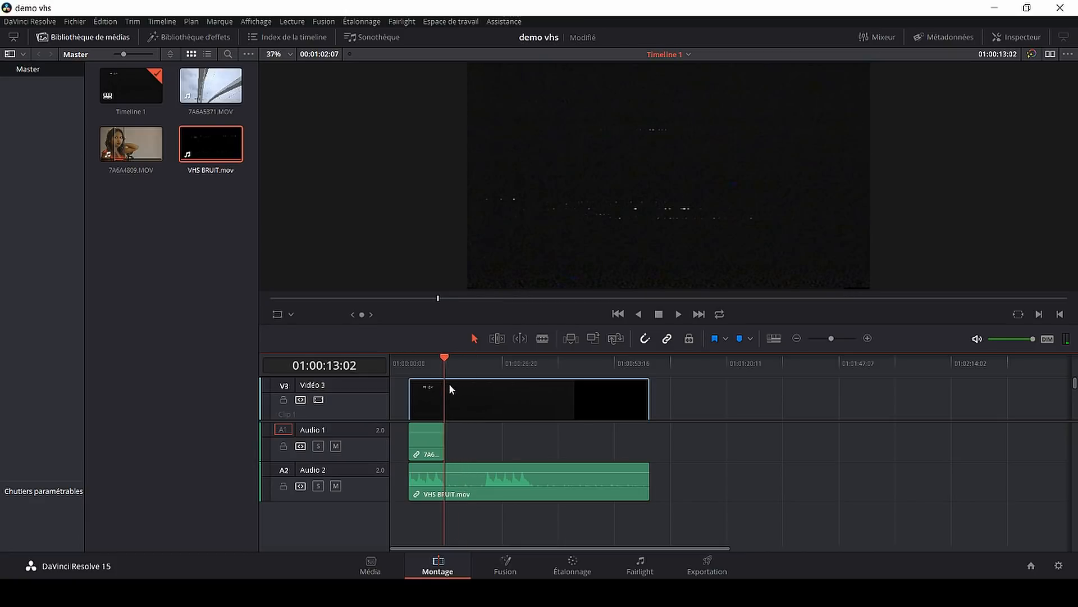
key("space")
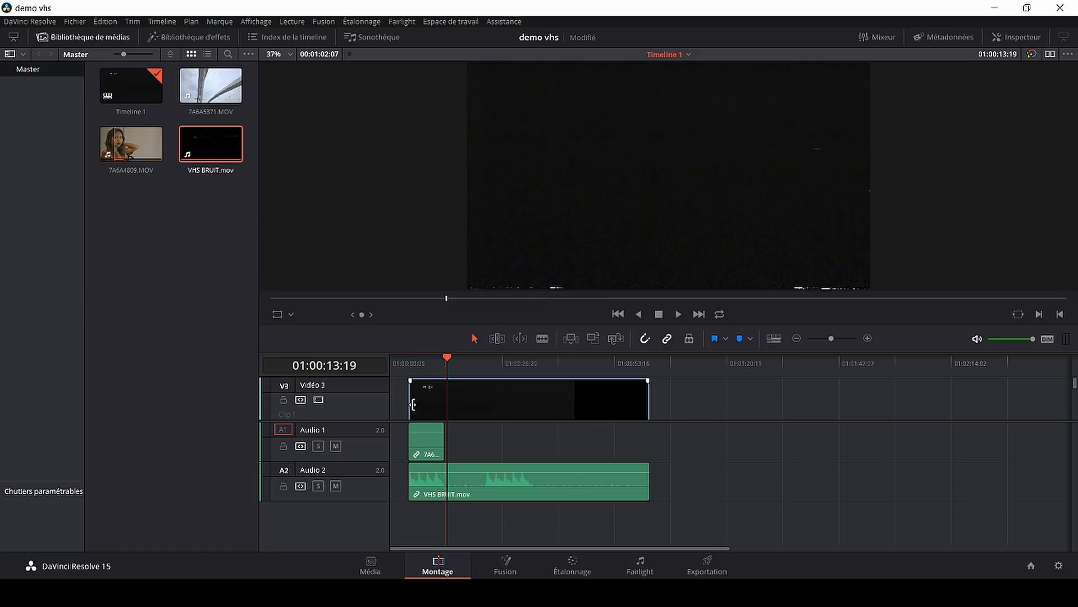
- Trim the start of VHS BRUIT.mov to the playhead and move it back to align with the portrait clip's start
left_click_drag(410, 405, 445, 404)
left_click_drag(515, 398, 487, 403)
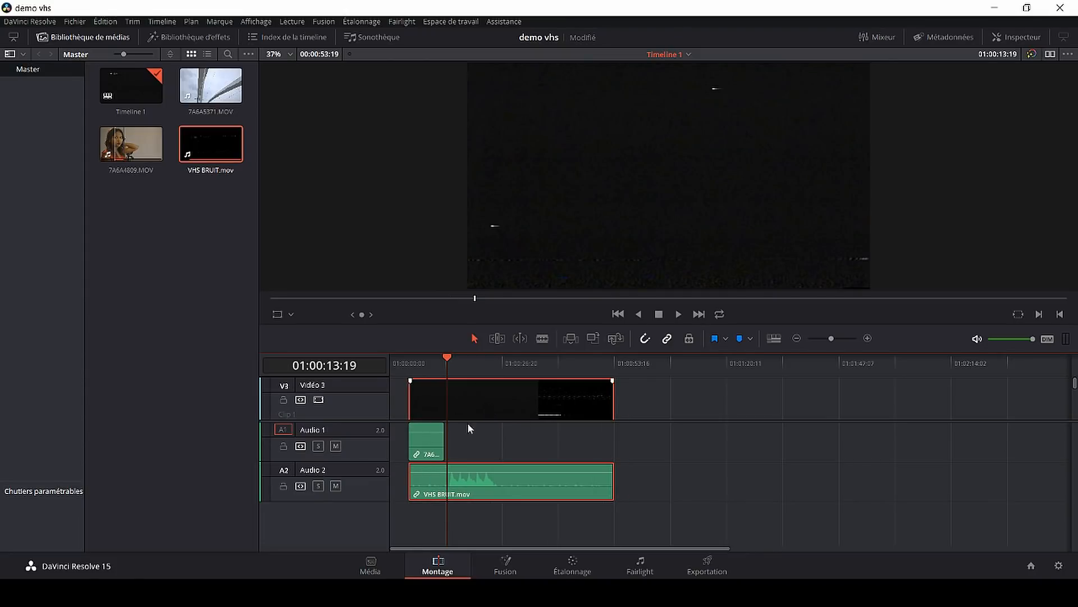
scroll(488, 403, "down", 1)
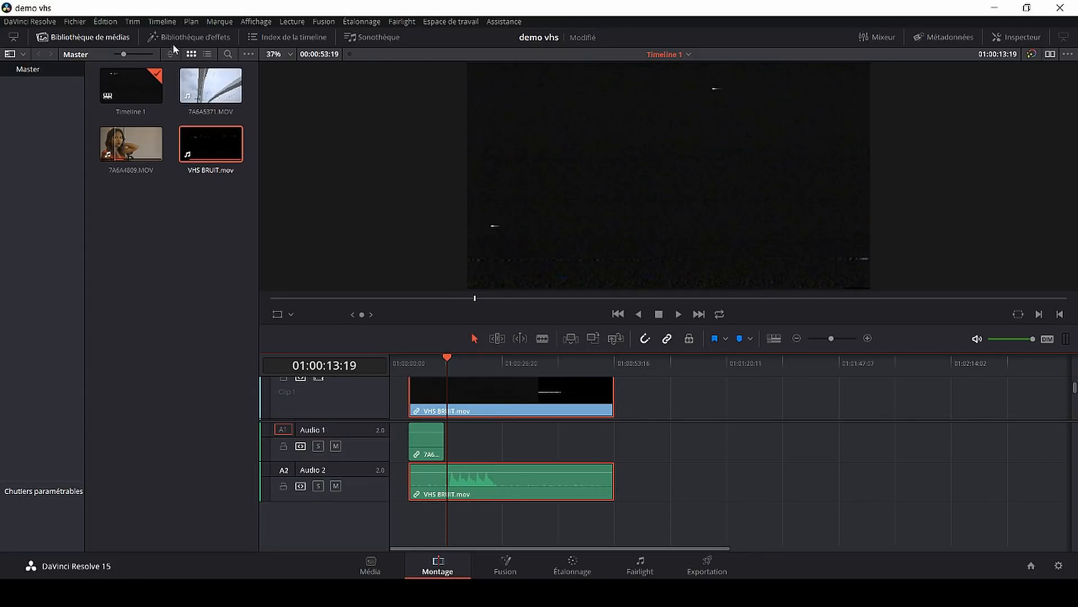
- Hide the media library and play the trimmed noise footage from the start of the clip
left_click(62, 38)
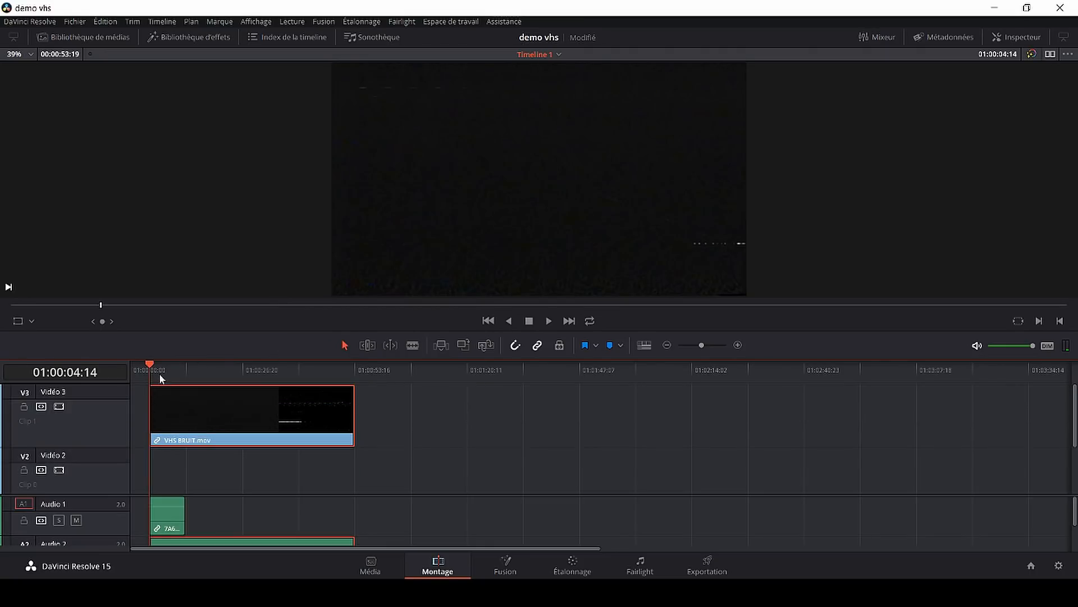
left_click(547, 321)
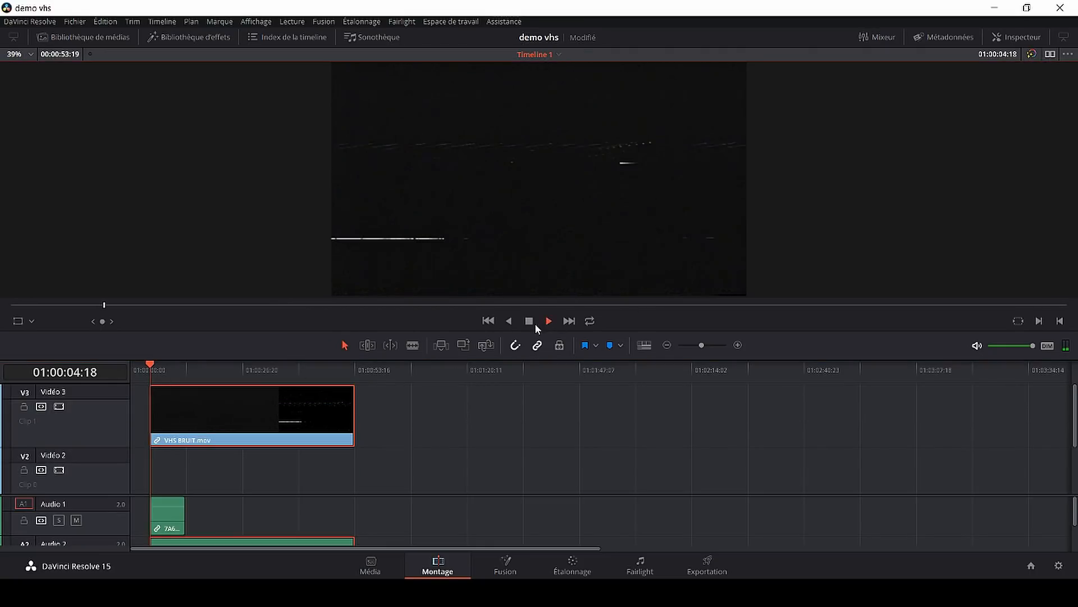
left_click(530, 321)
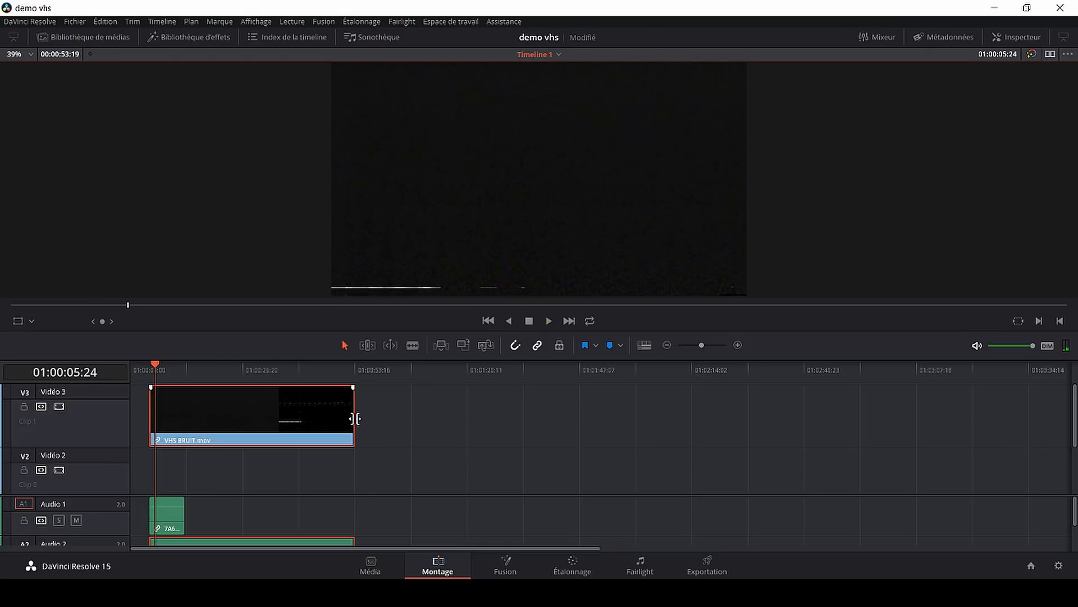
- Shorten the end of VHS BRUIT.mov so that it matches the end of the portrait clip on Vidéo 1
left_click_drag(355, 418, 180, 421)
scroll(167, 409, "down", 3)
scroll(169, 411, "down", 1)
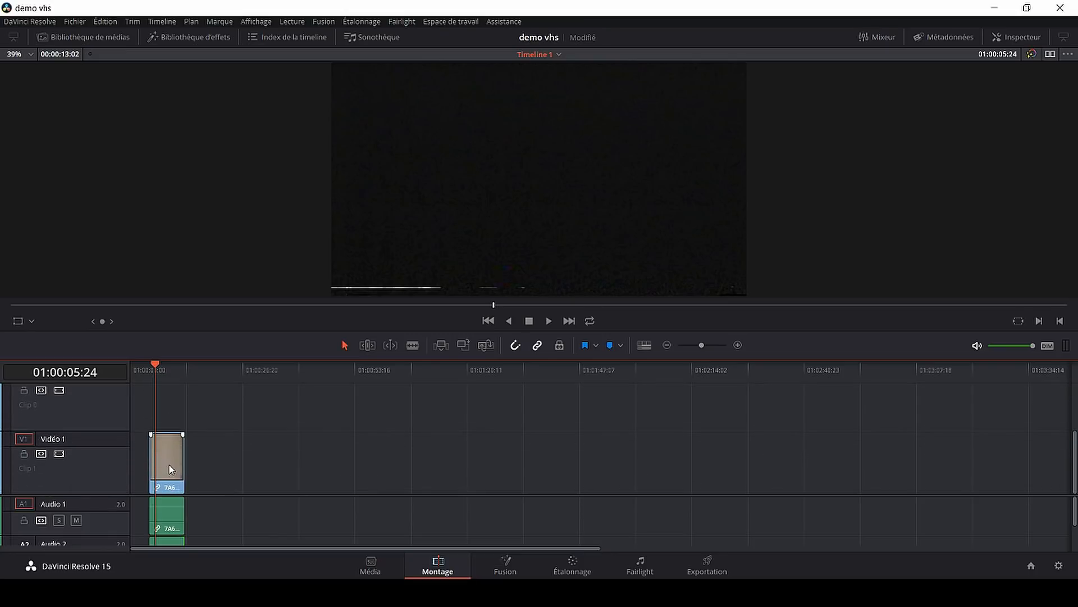
scroll(175, 441, "up", 4)
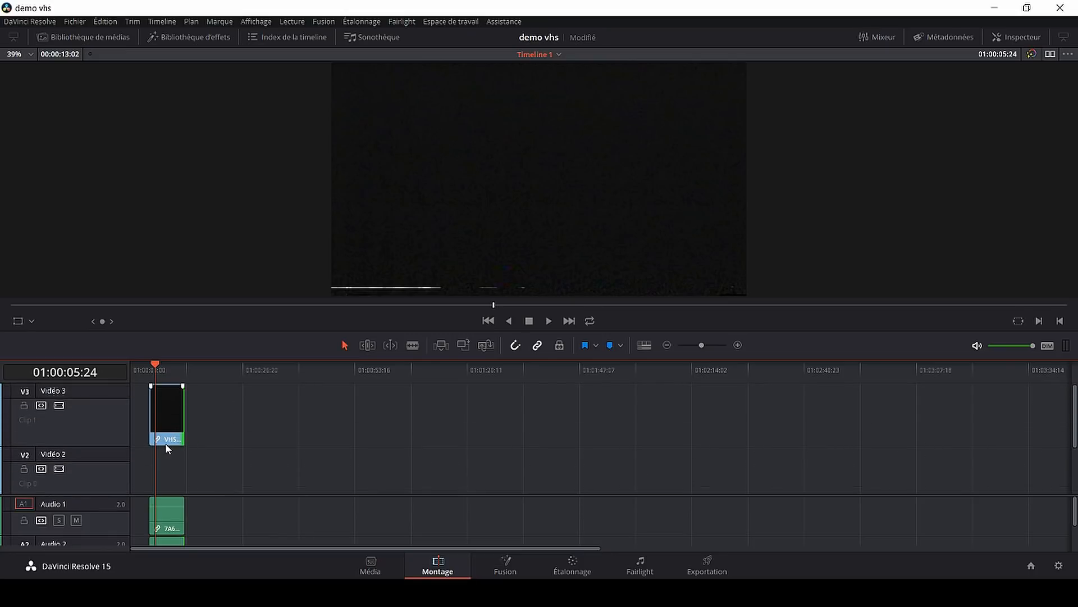
- Compare the picture with the Vidéo 3 track disabled and enabled, and scrub through the noise footage
left_click(59, 405)
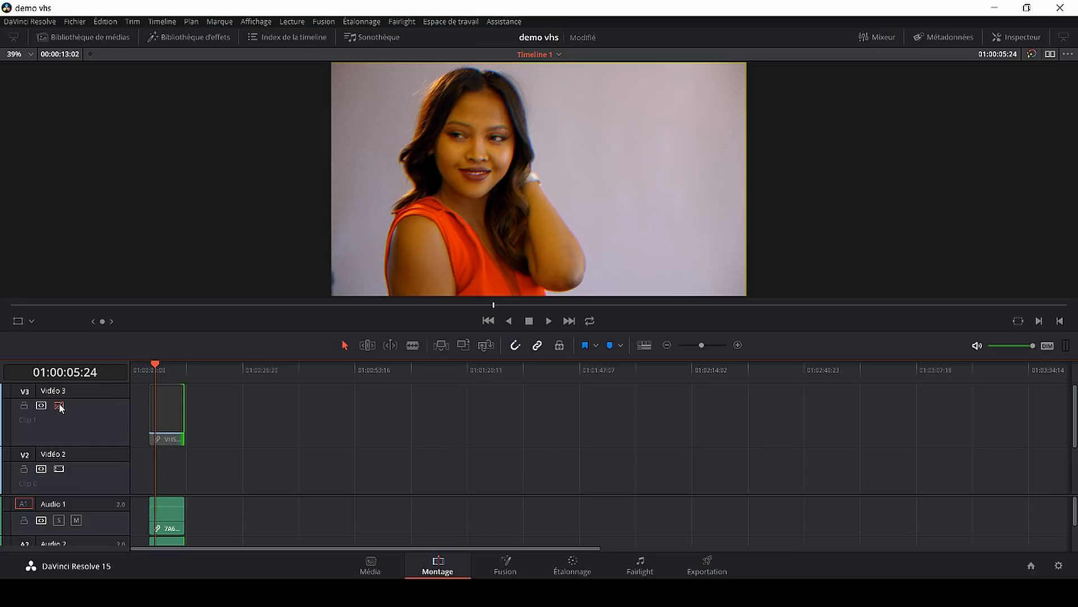
left_click(59, 406)
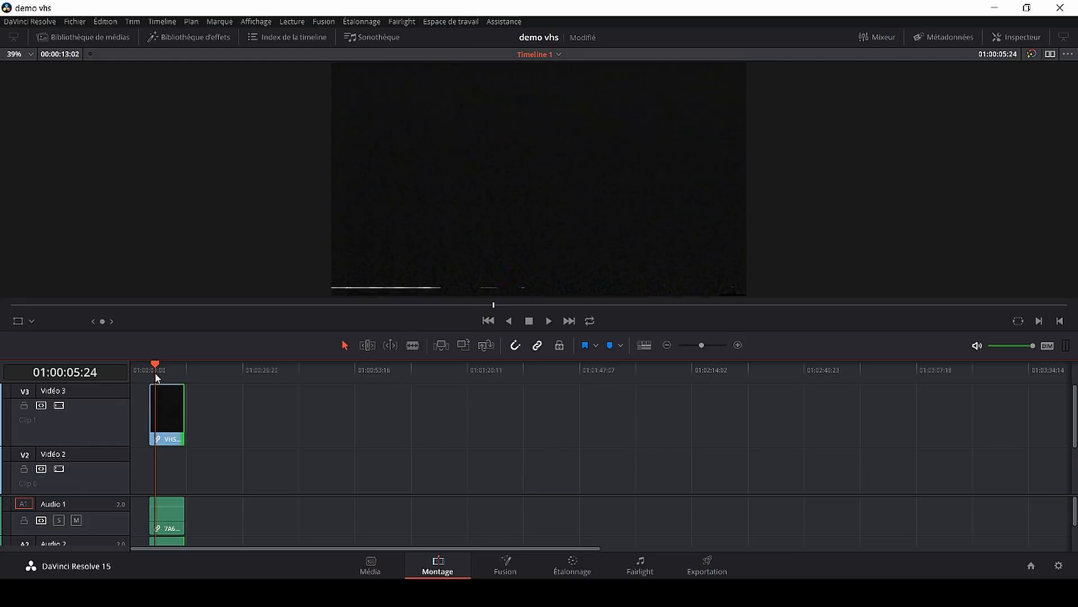
left_click_drag(155, 366, 164, 372)
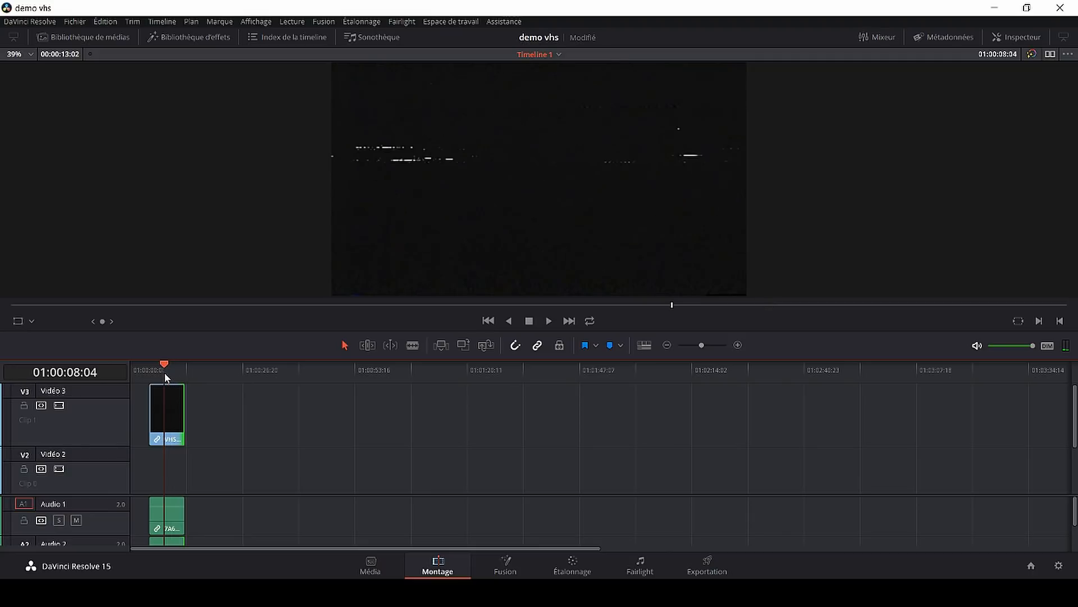
- Set the blending mode (Mode de fusion) of VHS BRUIT.mov to Ajouter in the Inspector
left_click(175, 417)
left_click(1018, 37)
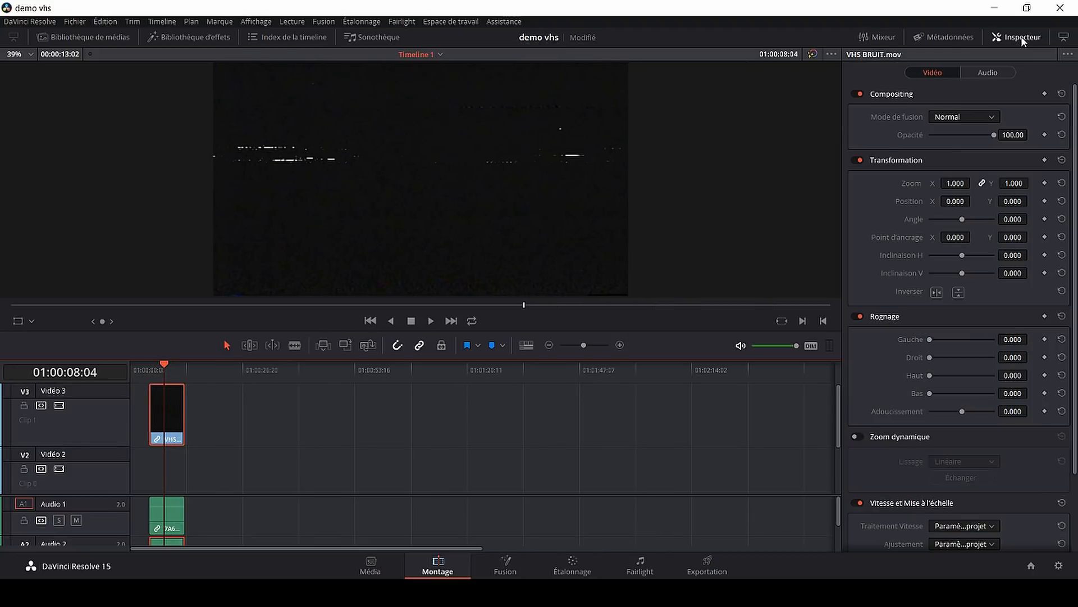
left_click(967, 114)
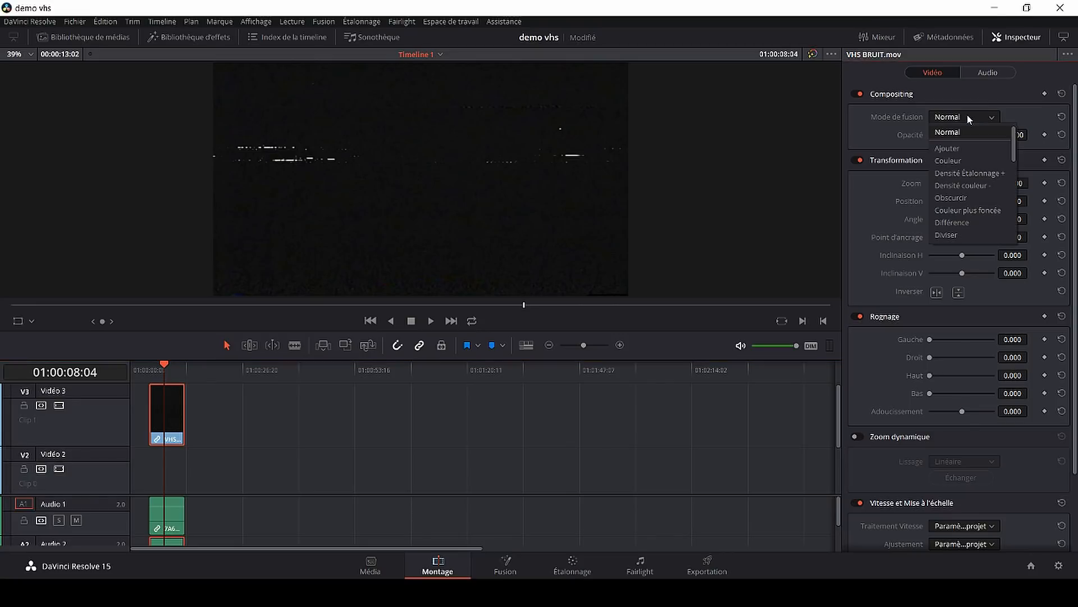
left_click(972, 146)
- Play the blended result in full screen and scrub through the clip to check the VHS noise
key("p")
key("space")
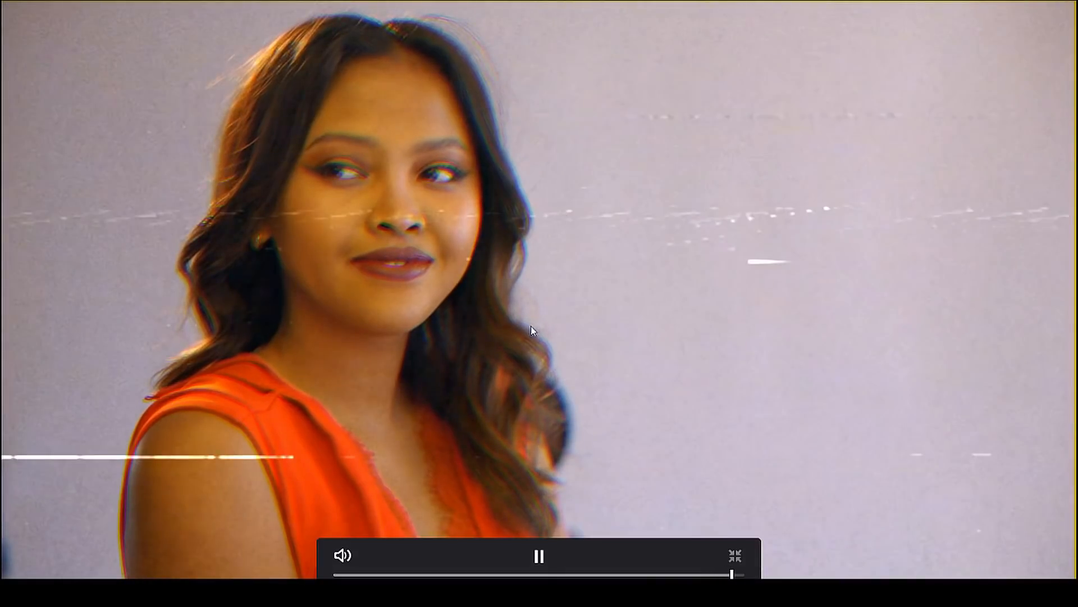
key("Escape")
left_click(159, 363)
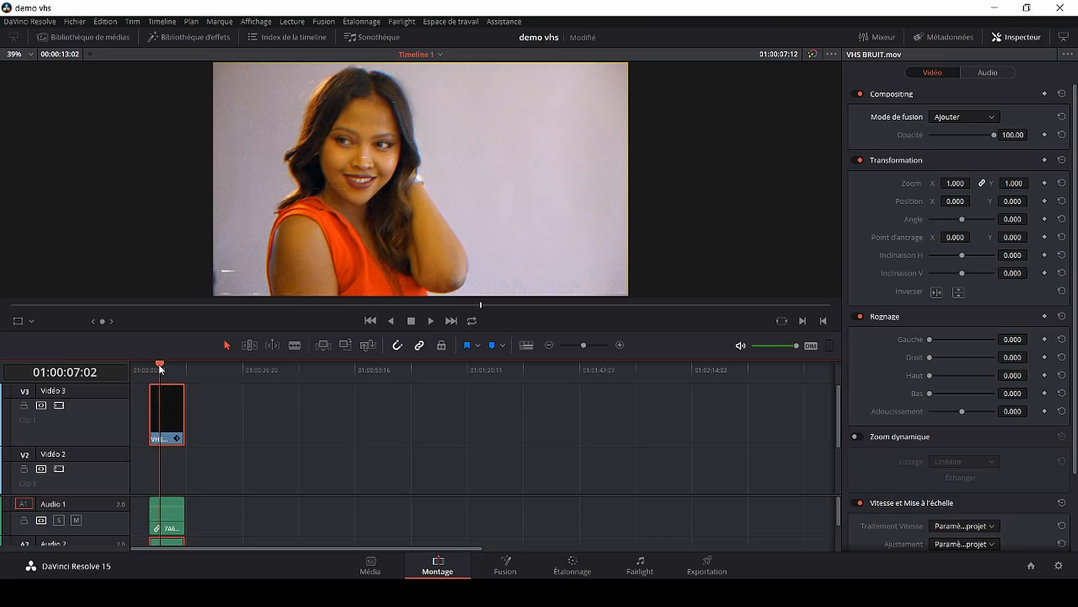
left_click_drag(160, 363, 172, 369)
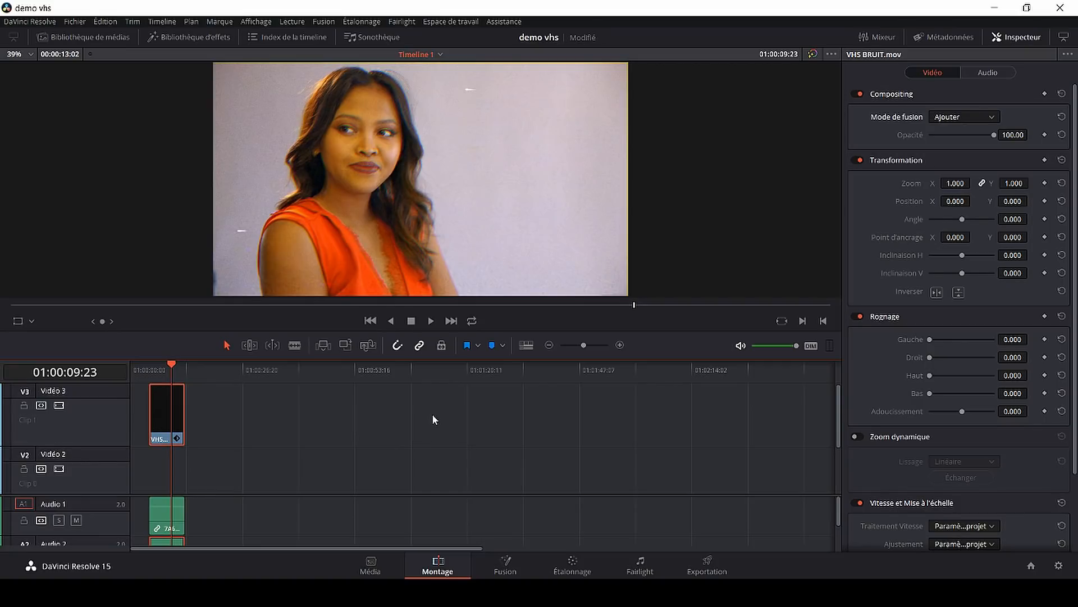
left_click_drag(171, 365, 165, 371)
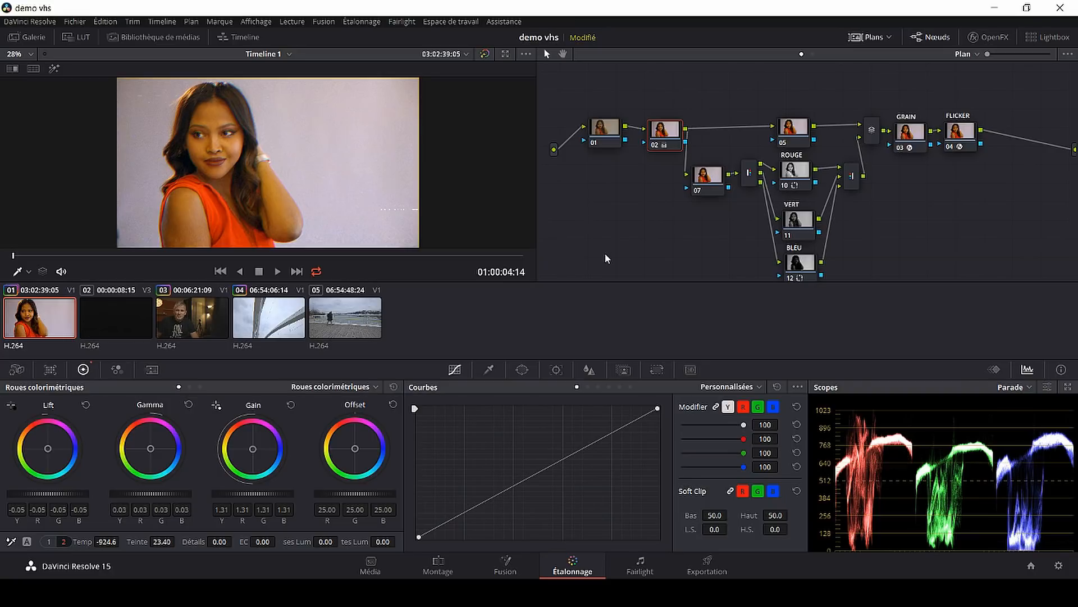
- Import the grade file Effet VHS_1.2.1.dpx into the PowerGrade 1 album of the gallery on the Étalonnage page
left_click(33, 38)
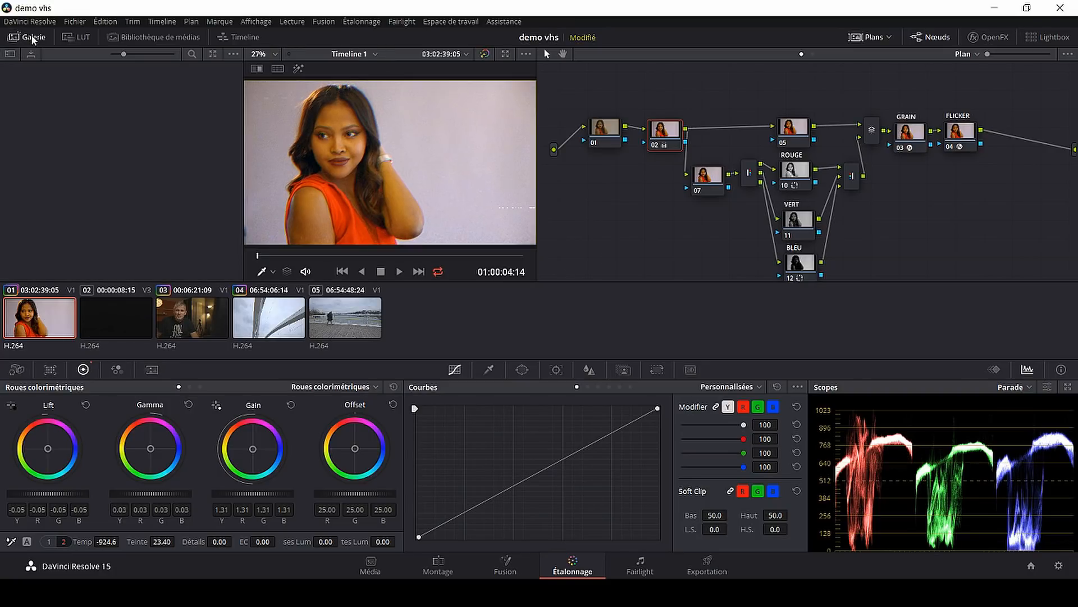
left_click(10, 54)
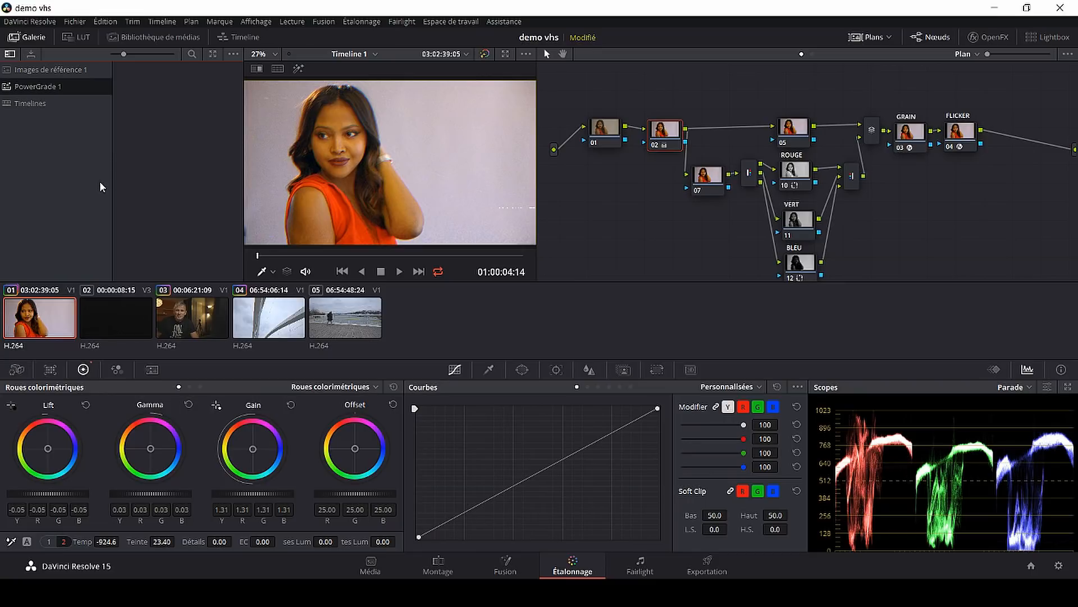
left_click(51, 88)
right_click(191, 133)
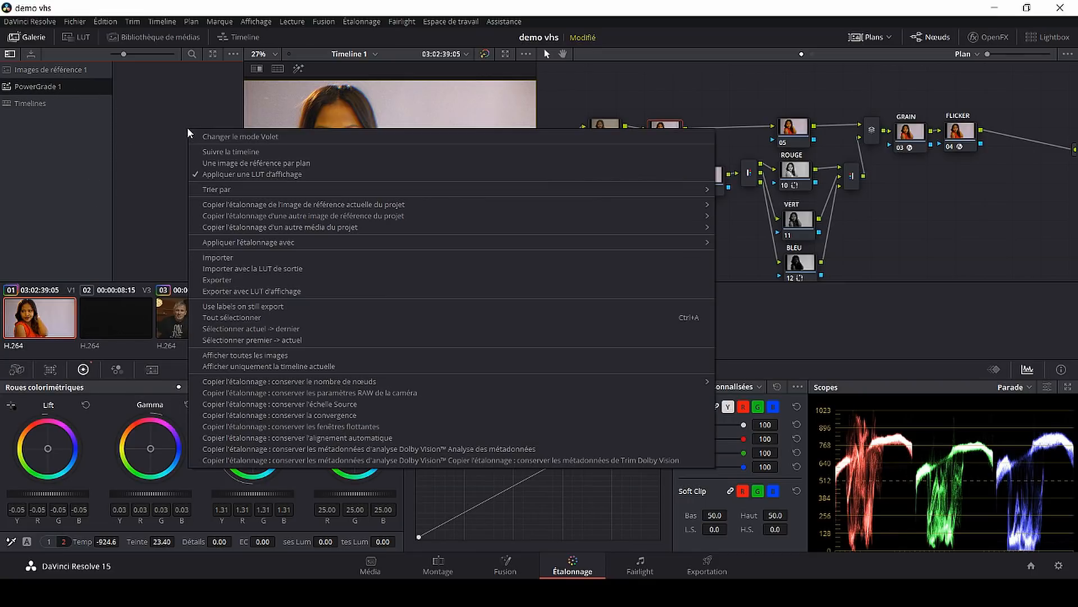
left_click(231, 259)
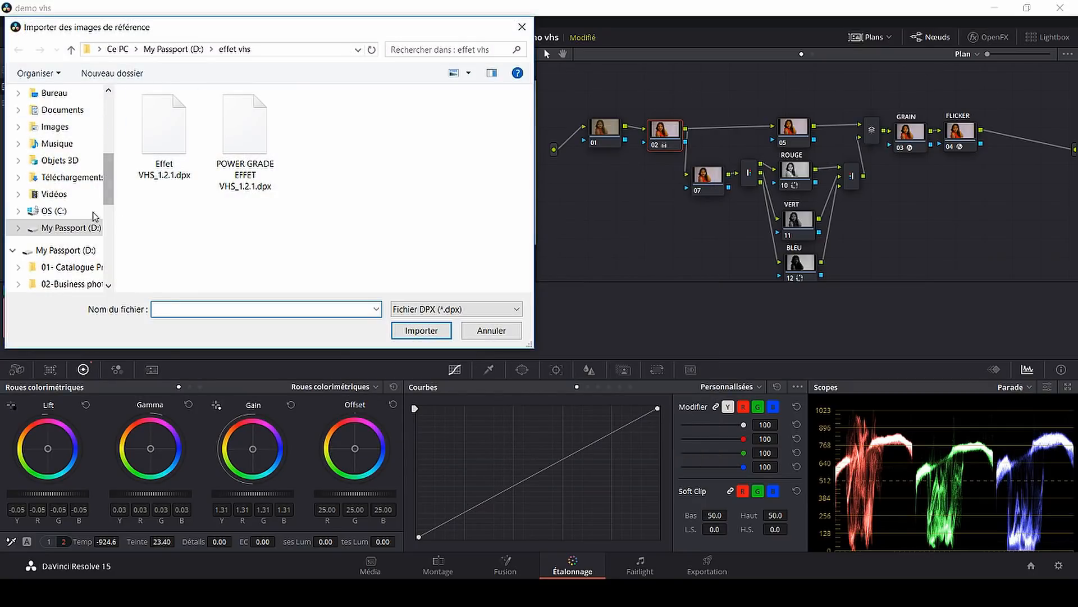
left_click_drag(109, 183, 106, 188)
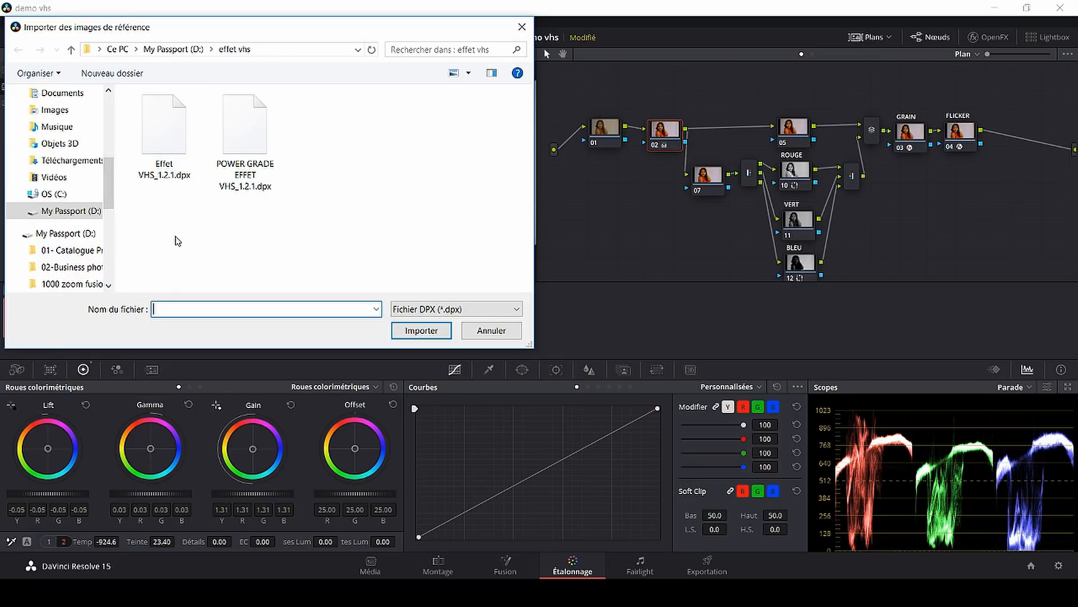
left_click(174, 143)
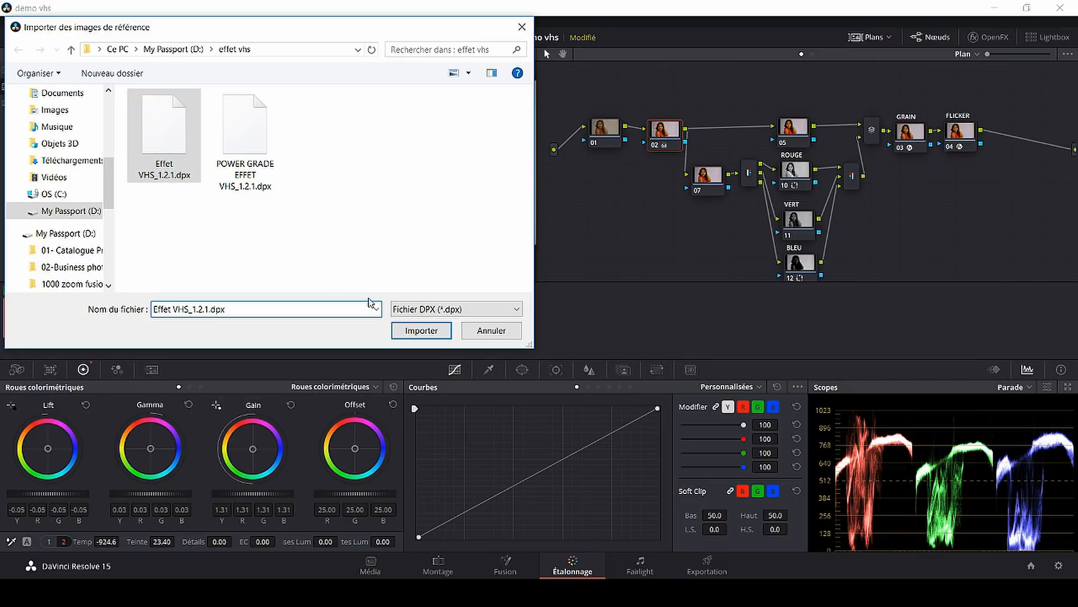
left_click(422, 331)
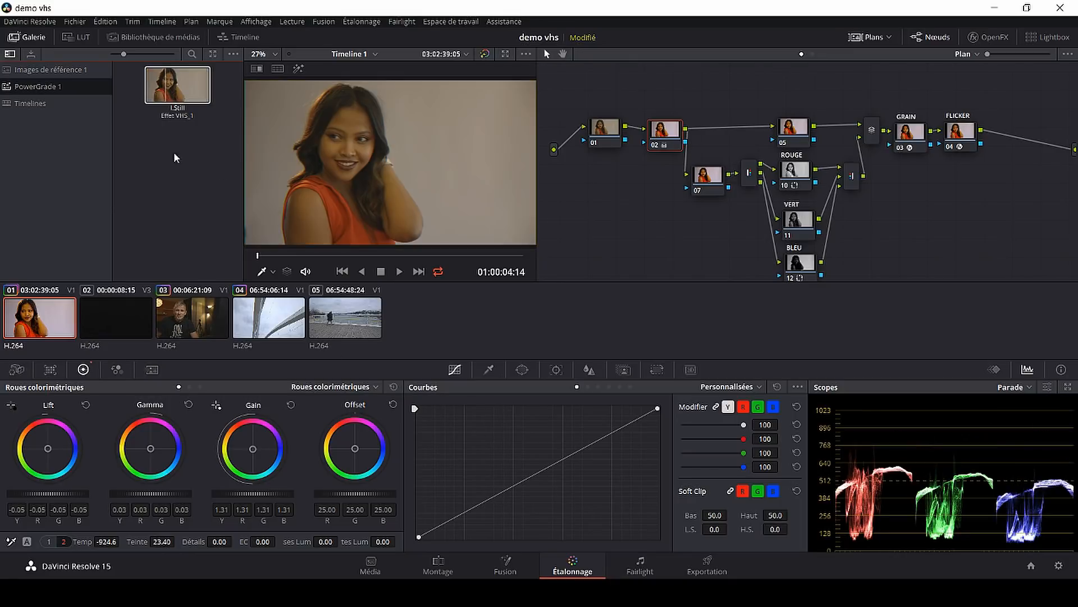
- Apply the Effet VHS_1 PowerGrade to clip 05, the riverside boardwalk shot
left_click(348, 326)
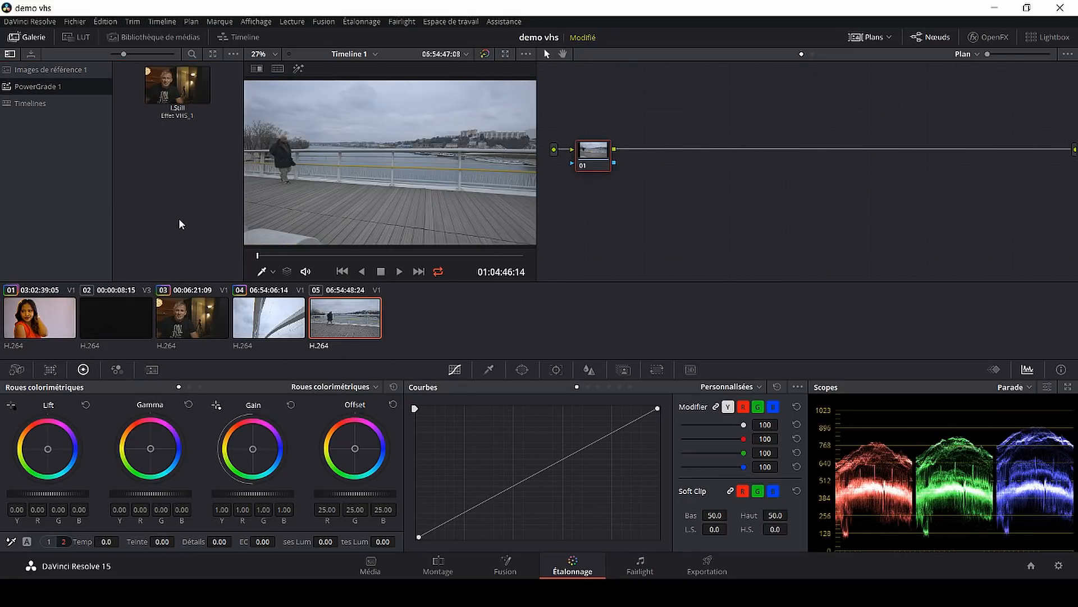
mouse_move(178, 91)
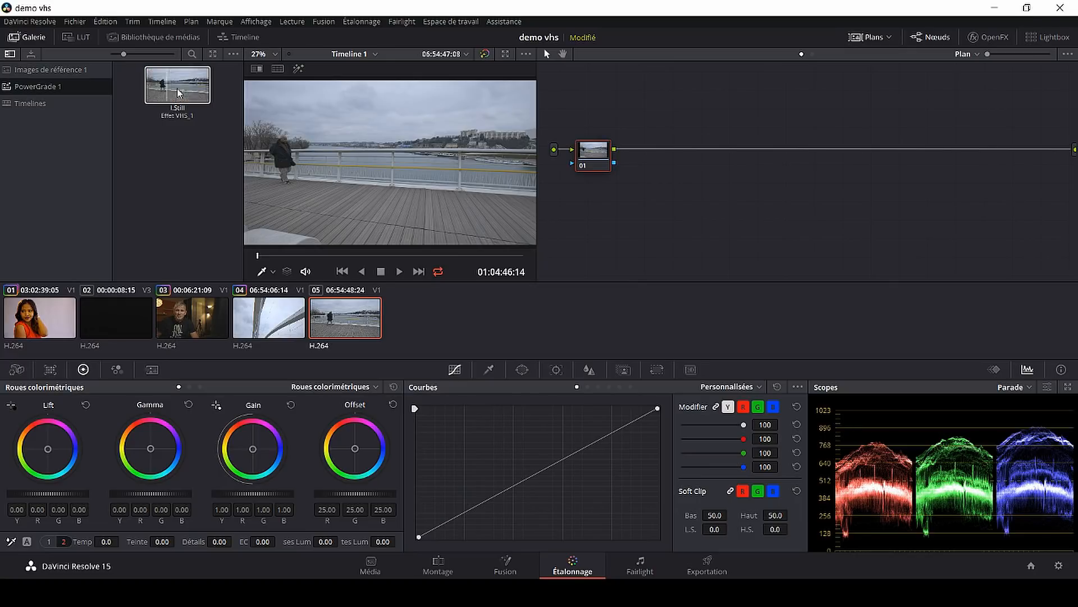
double_click(178, 92)
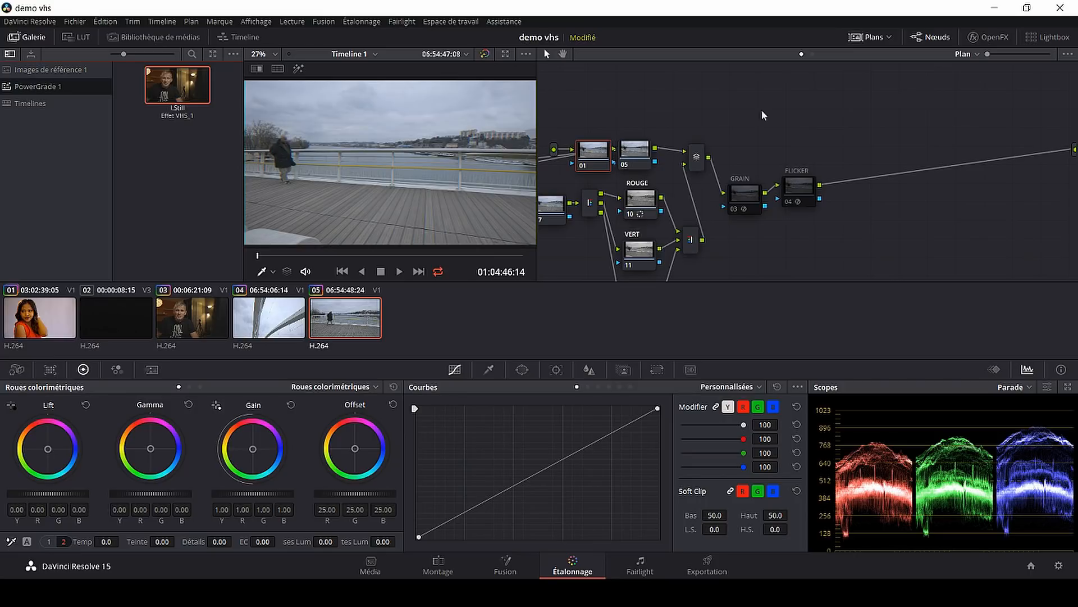
- Rearrange the imported nodes in the node graph so that node 01 sits before node 02 and the whole chain is readable
left_click_drag(733, 150, 842, 144)
left_click_drag(946, 145, 652, 286)
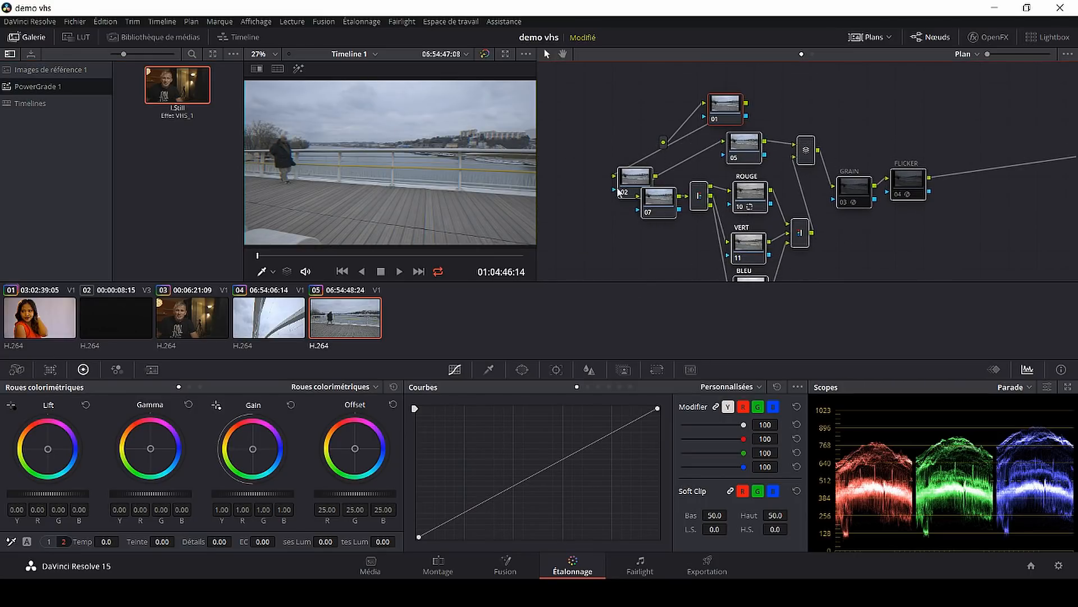
left_click_drag(636, 177, 769, 165)
left_click_drag(733, 112, 710, 173)
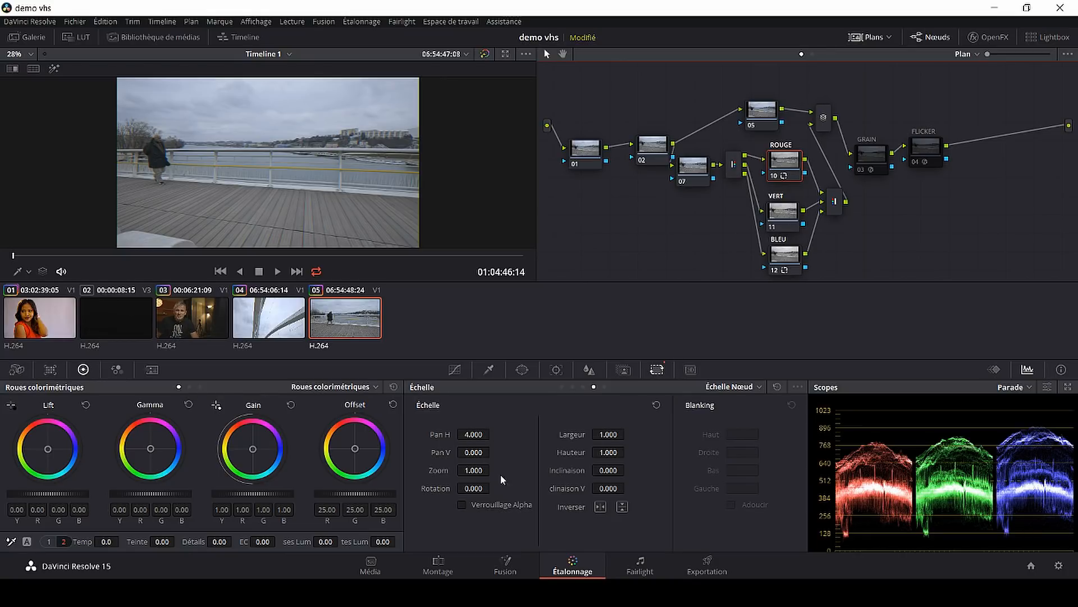
- Check the BLEU node's scale settings and enable the GRAIN node
left_click(785, 262)
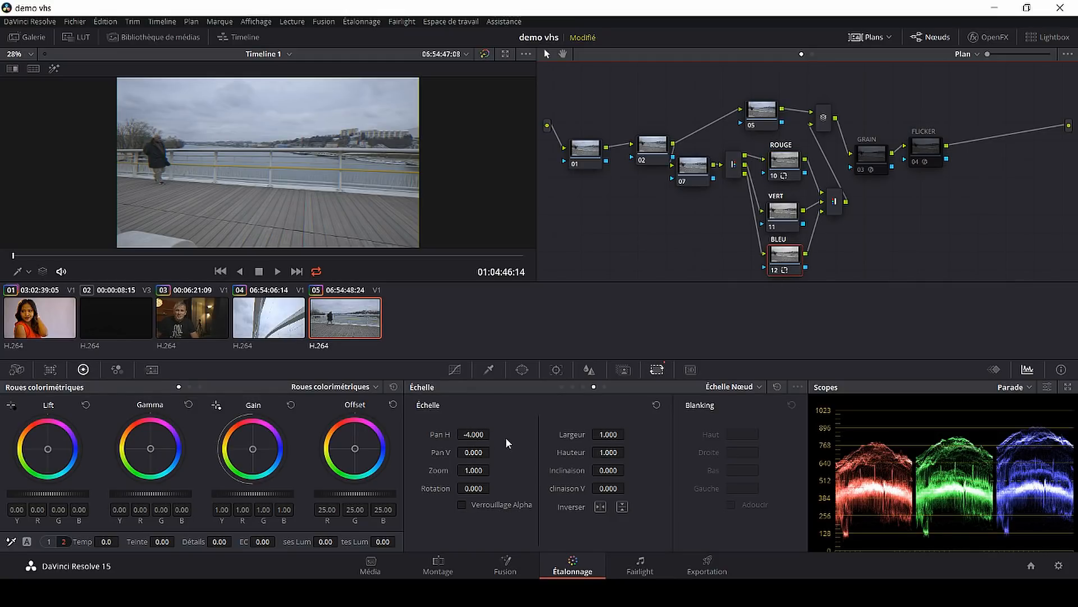
left_click(872, 154)
left_click(860, 170)
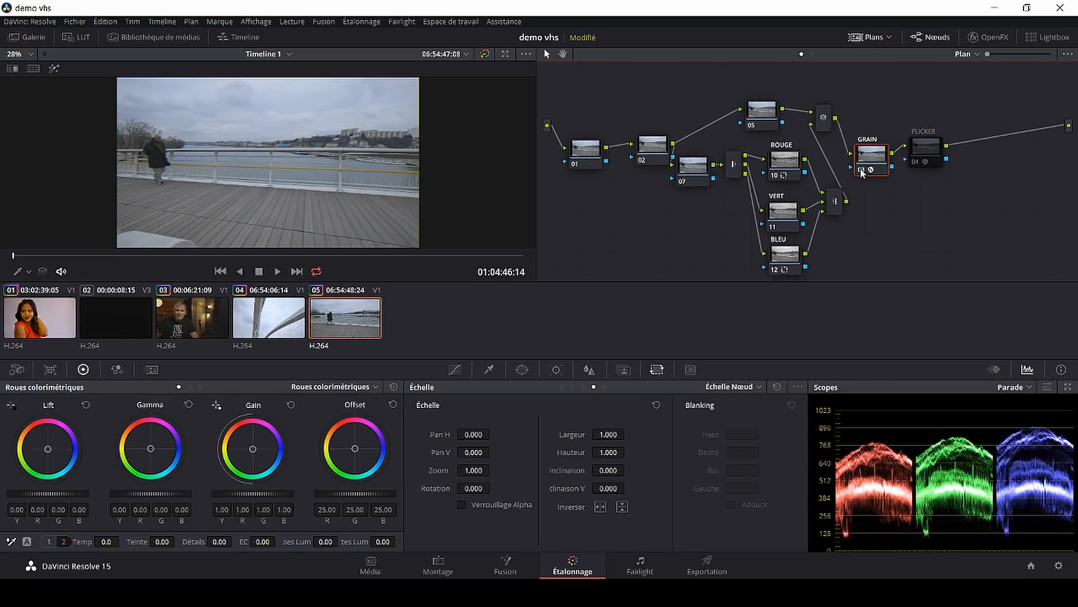
left_click(862, 170)
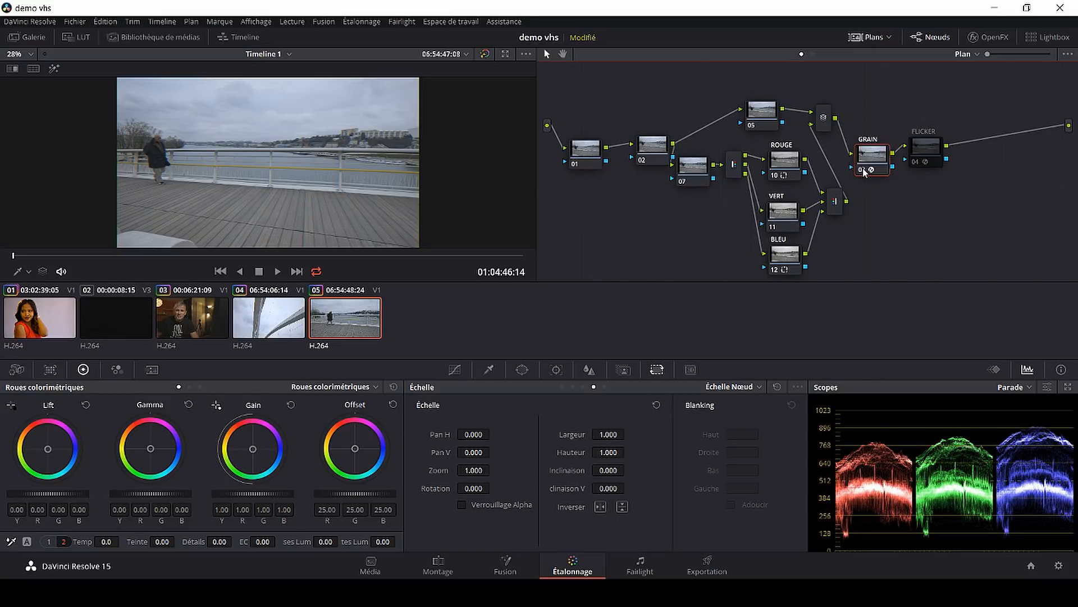
- Switch the FLICKER node on briefly, then disable both the GRAIN and FLICKER nodes
left_click(920, 161)
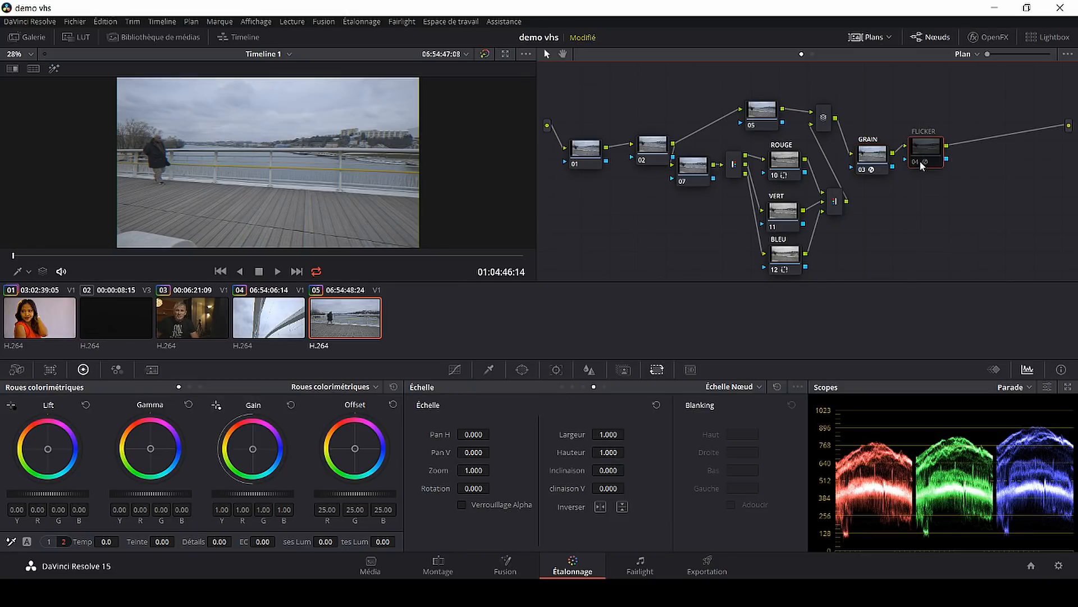
left_click(916, 161)
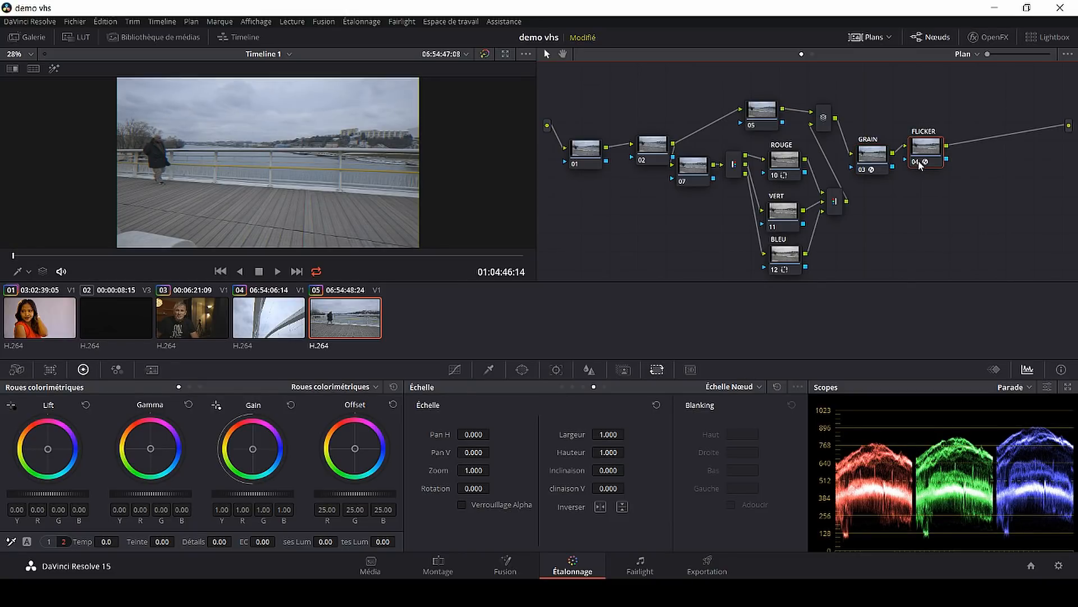
left_click(862, 170)
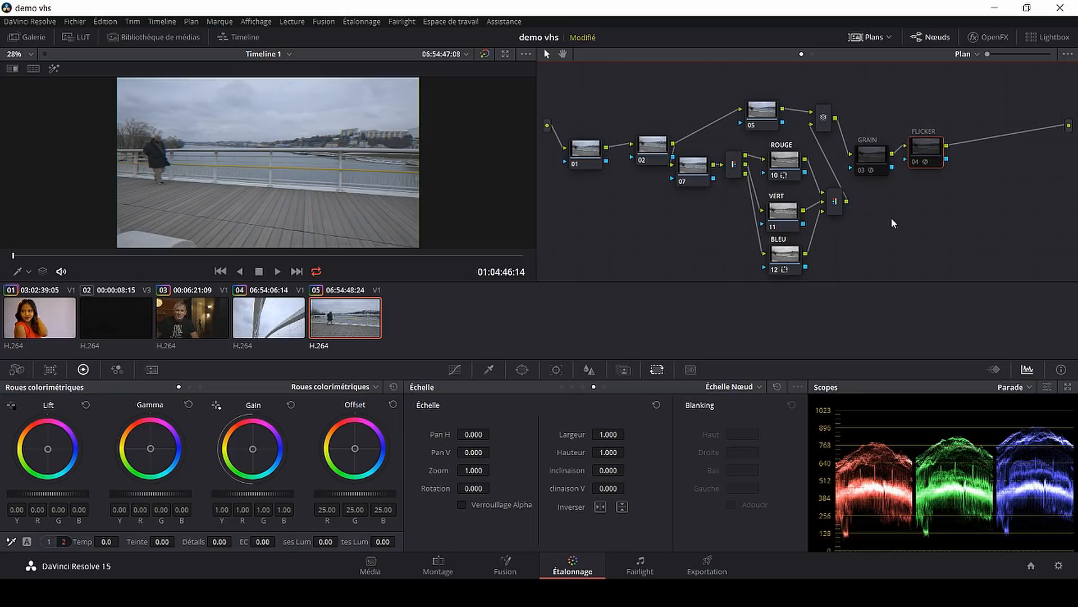
- Bypass node 01 and re-enable it to compare the shot with and without that node
left_click_drag(666, 97, 568, 190)
left_click(624, 105)
key("ctrl+d")
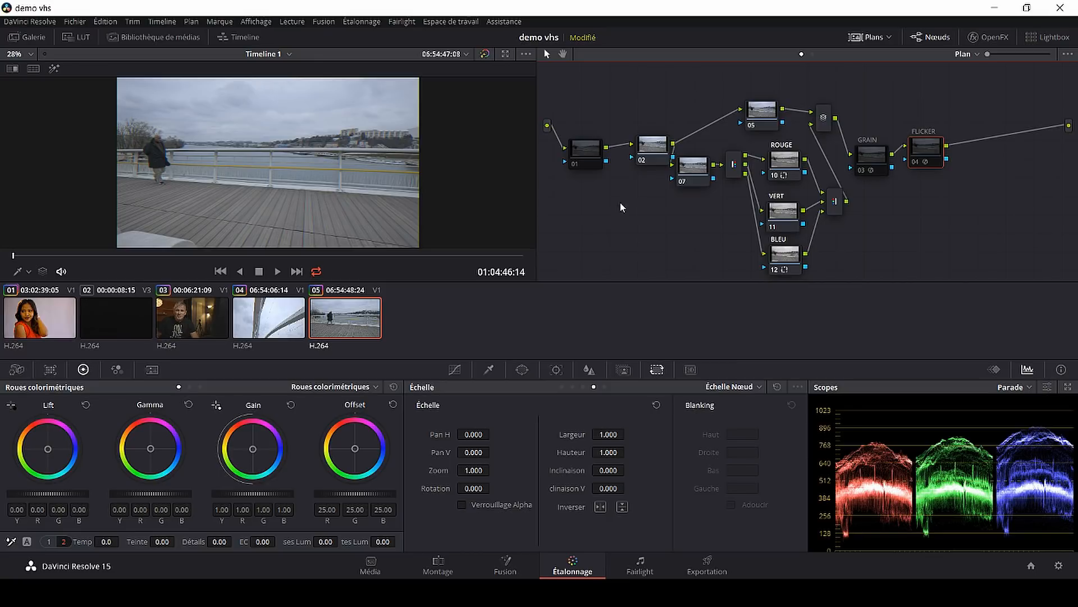
key("ctrl+d")
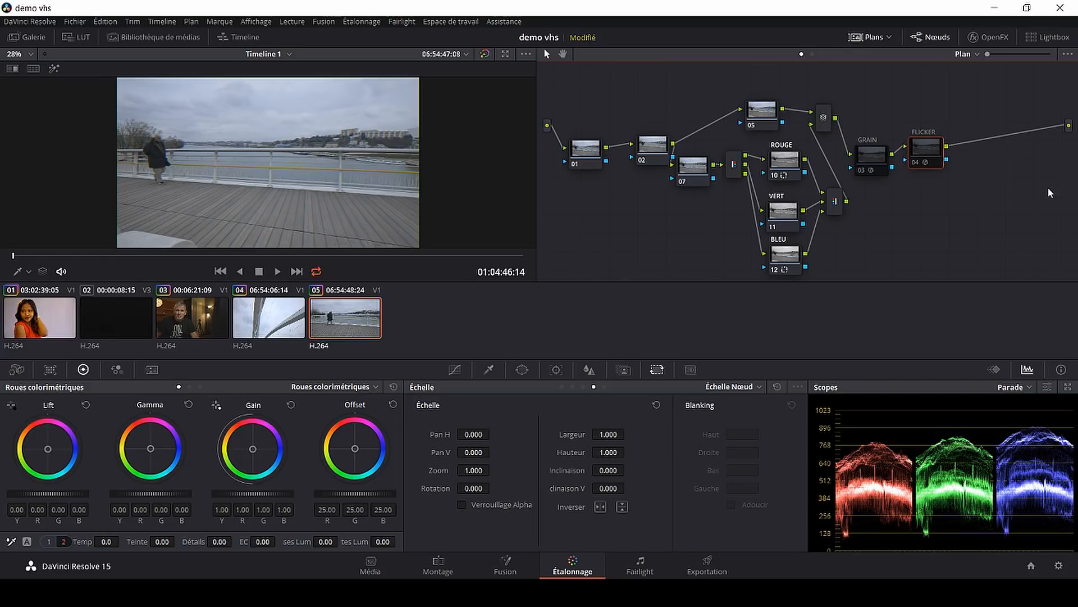
left_click(588, 161)
left_click(641, 163)
left_click(936, 155)
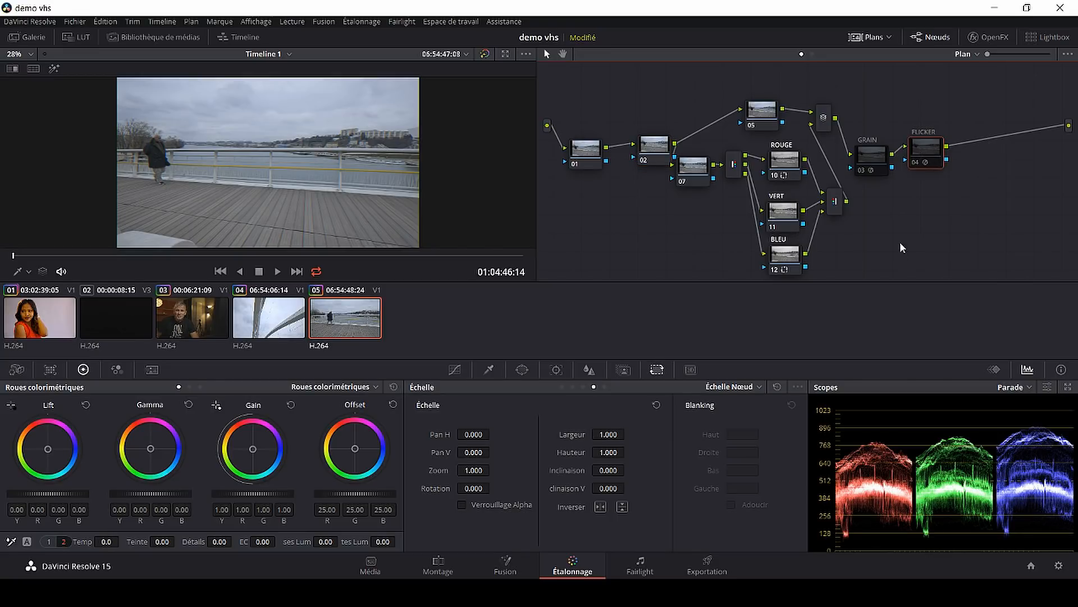
- Give node 01 a contrasty S-shaped custom curve, with a lowered shadow point and a raised highlight point
left_click(585, 156)
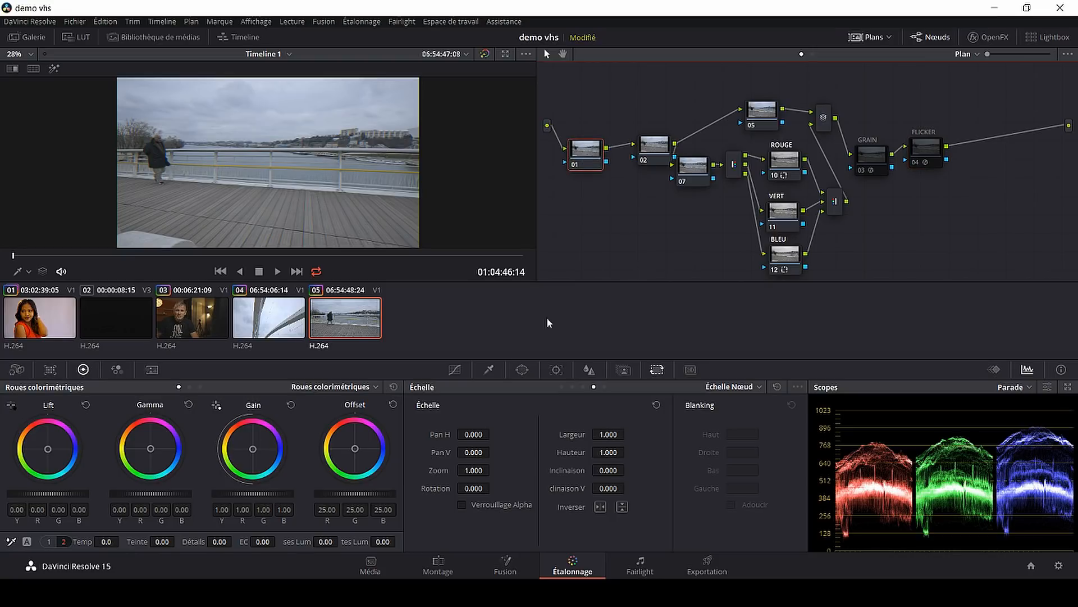
left_click(455, 370)
left_click(477, 511)
left_click_drag(582, 458, 580, 437)
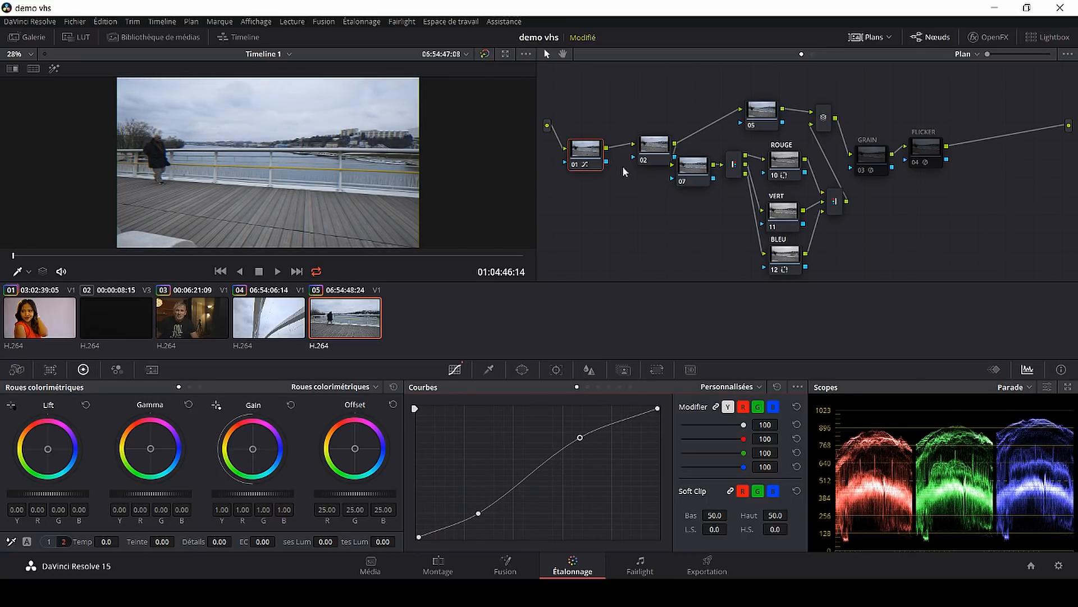
- Raise the saturation of node 02 to 63.60
left_click(651, 151)
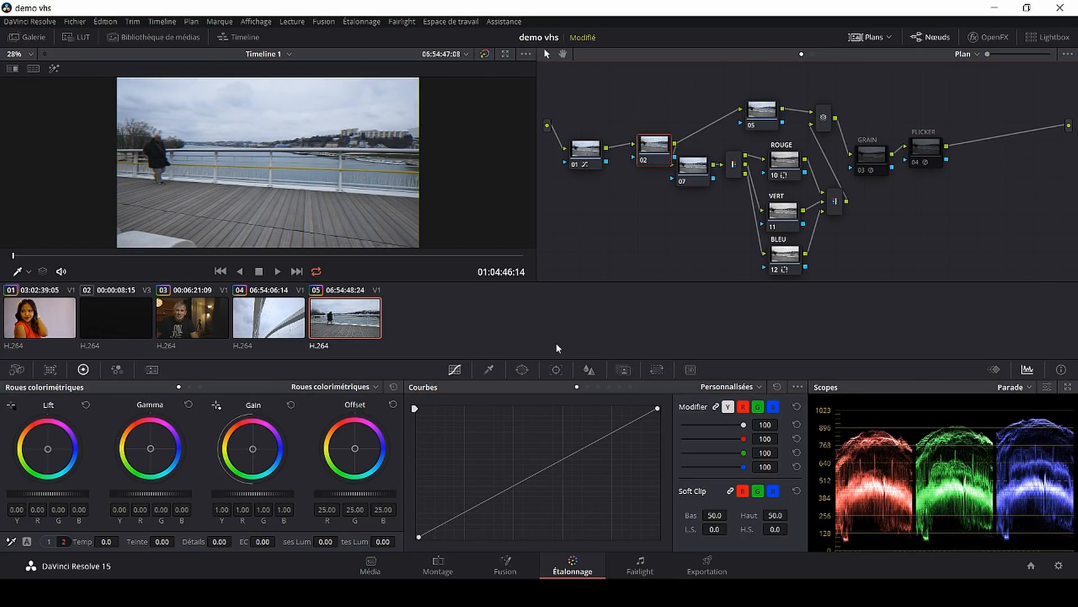
left_click(50, 542)
left_click_drag(274, 540, 347, 540)
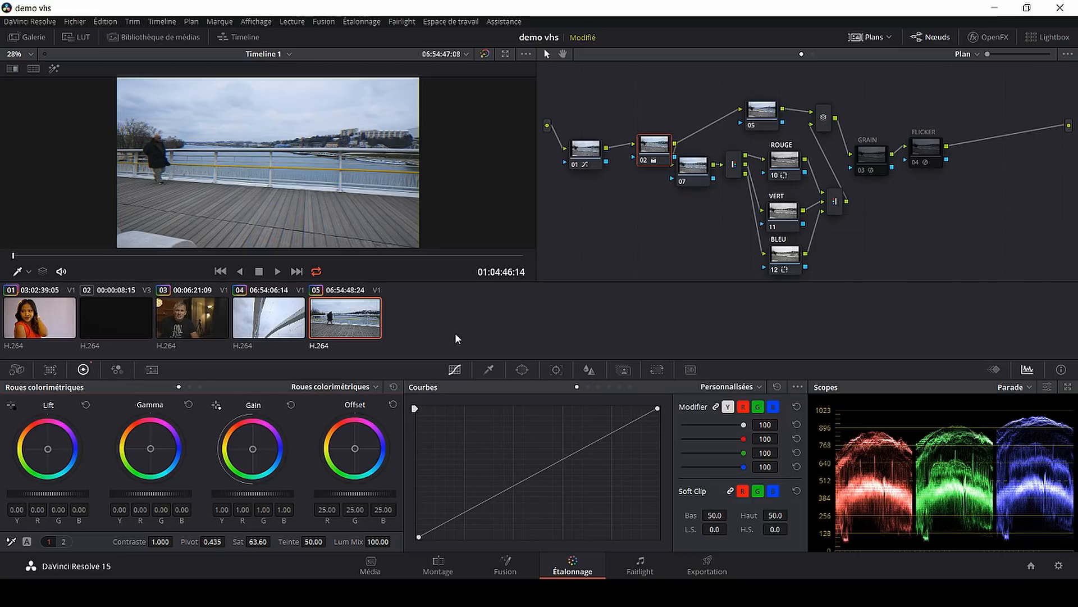
- Play clip 05 full screen to review the curve and saturation adjustments, then return to the grading view
key("ctrl+f")
key("space")
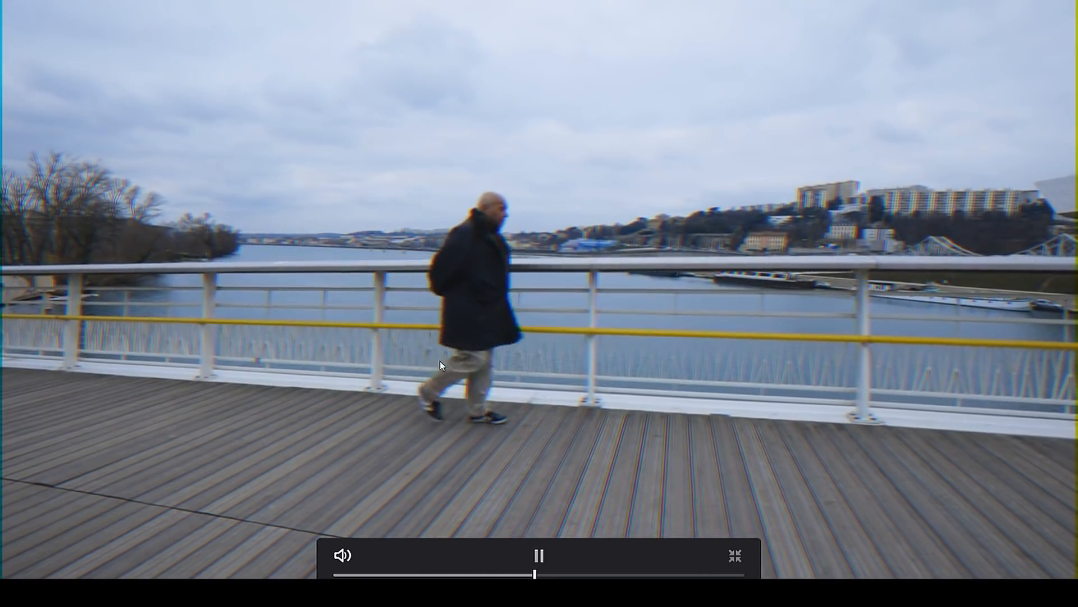
left_click(539, 555)
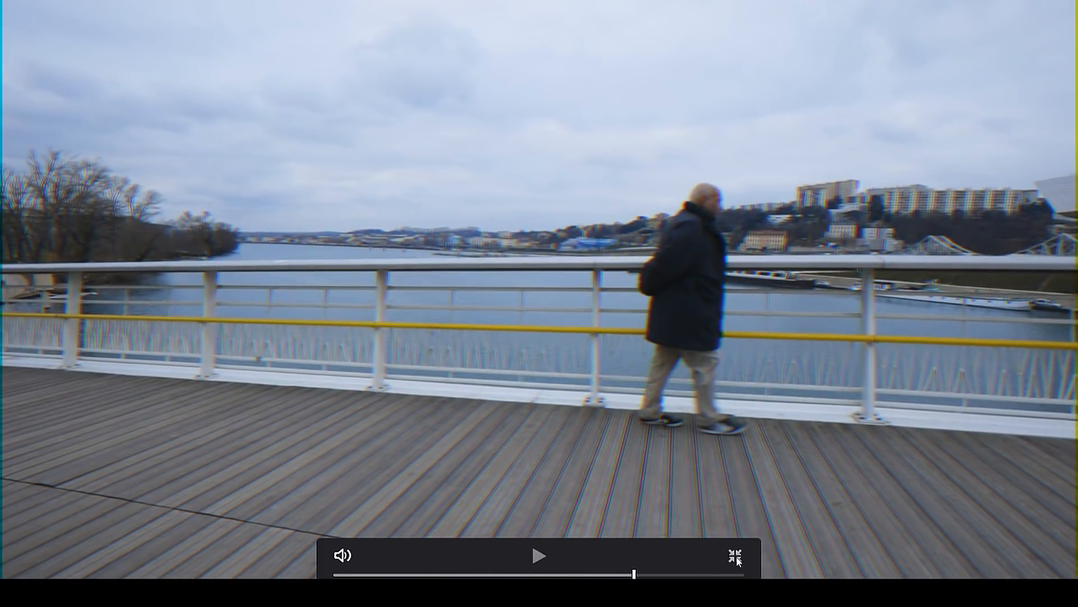
left_click(736, 558)
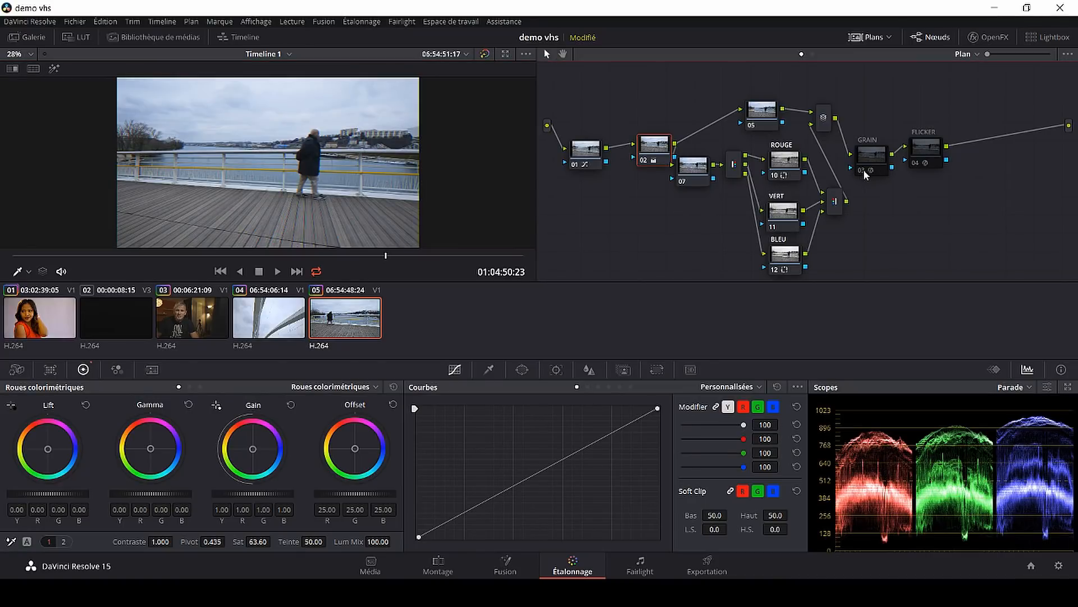
- Enable the GRAIN and FLICKER nodes at the end of the node chain
left_click(864, 171)
left_click(917, 158)
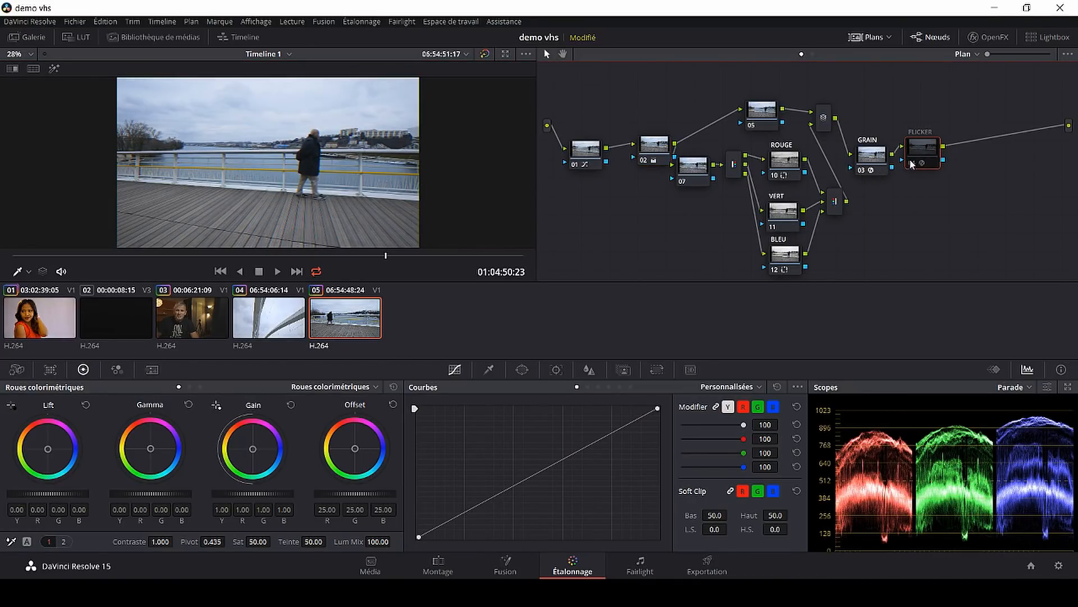
left_click(912, 164)
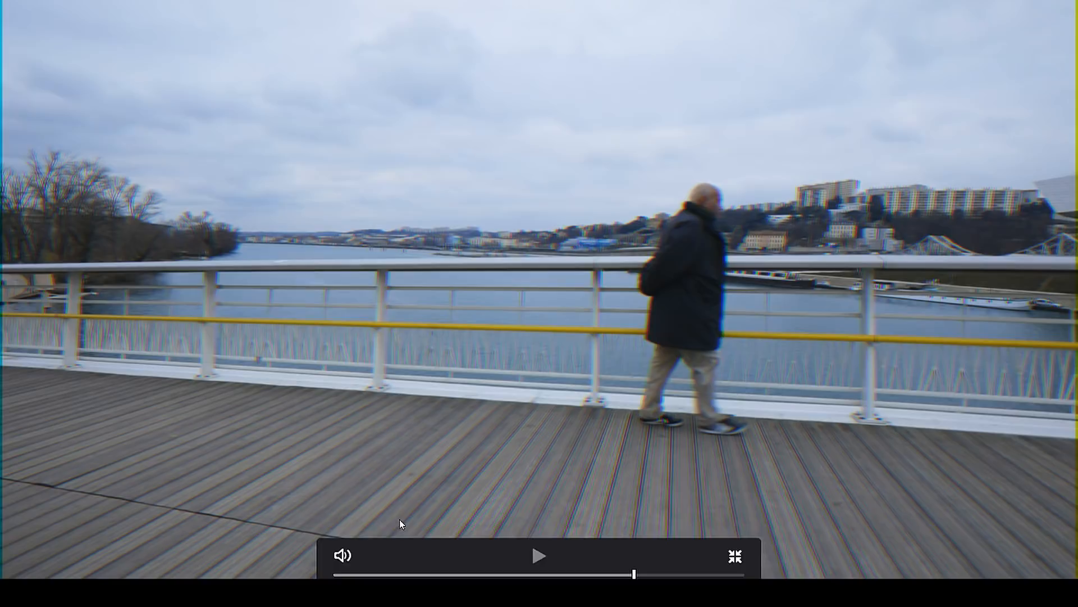
- Play clip 05 full screen to review the complete VHS effect with grain and flicker active, then leave full screen
left_click(540, 555)
left_click(548, 558)
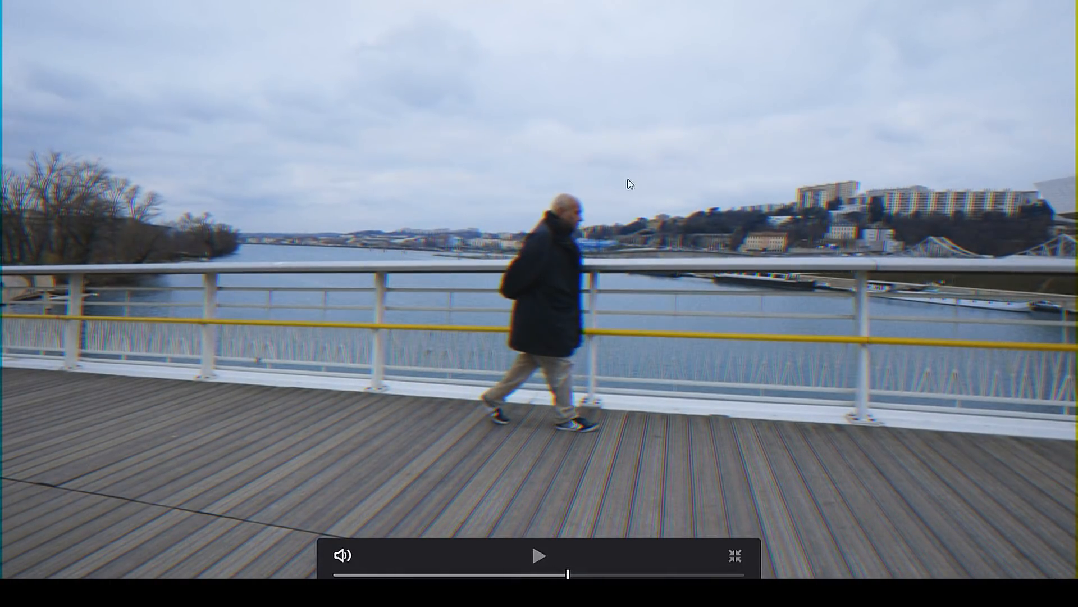
left_click(737, 557)
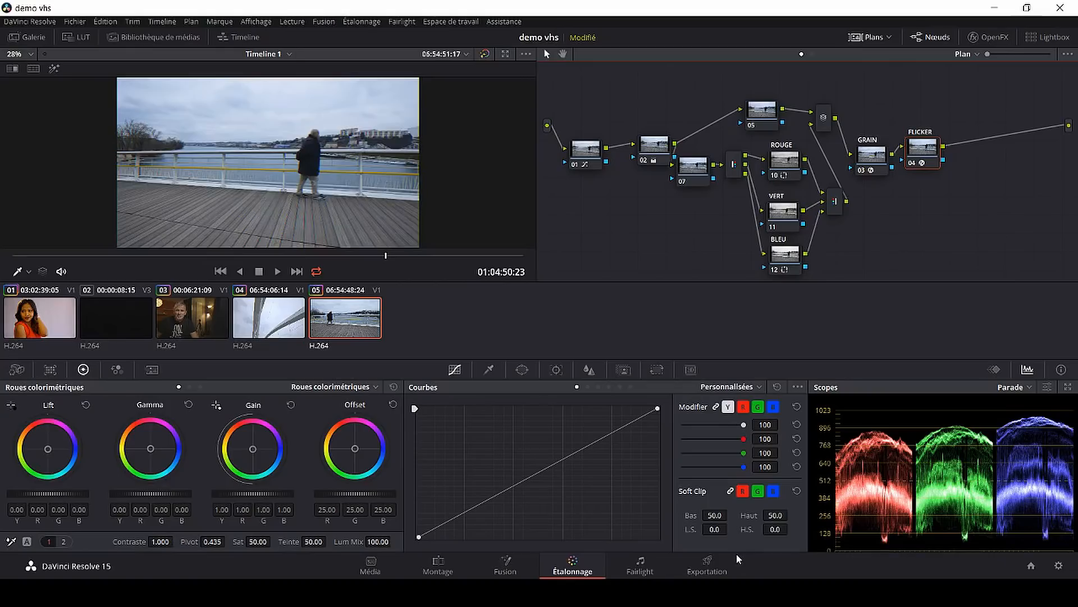